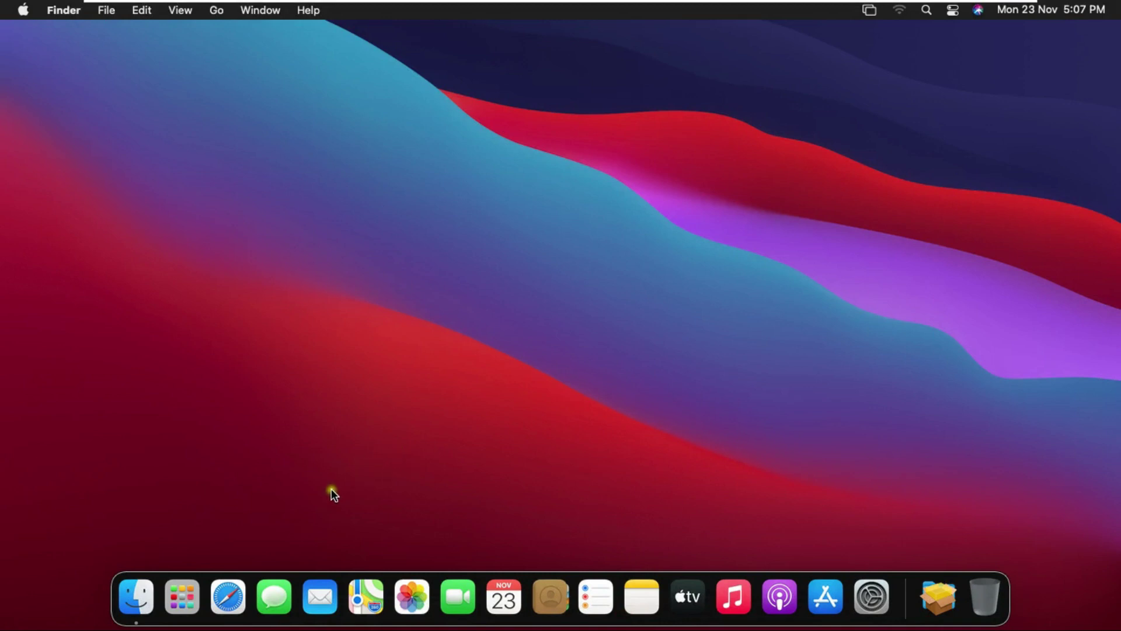
Launch Safari from the Dock so its start page opens
left_click(227, 597)
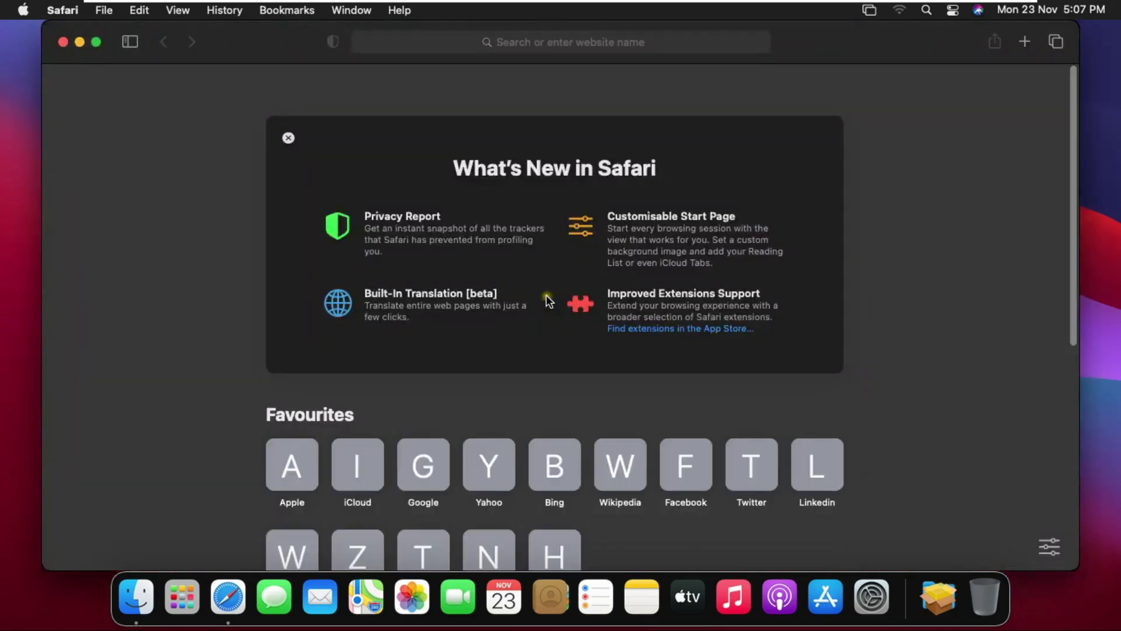
Go to google.com and search 'download canon ir 2525 driver' via the first suggestion
left_click(439, 41)
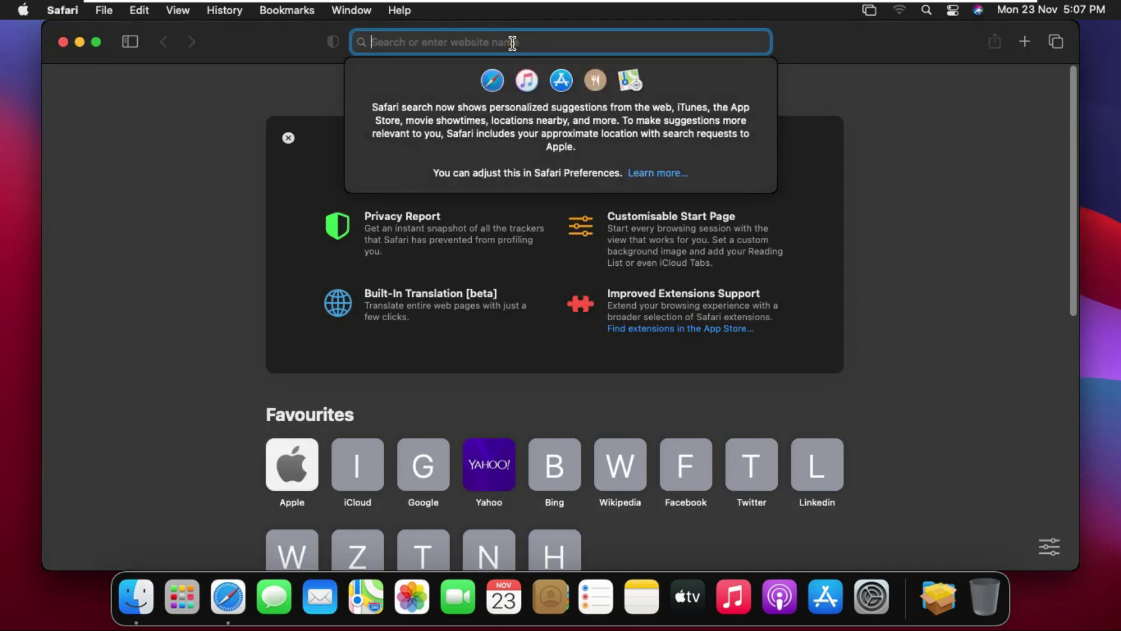
type("googlw")
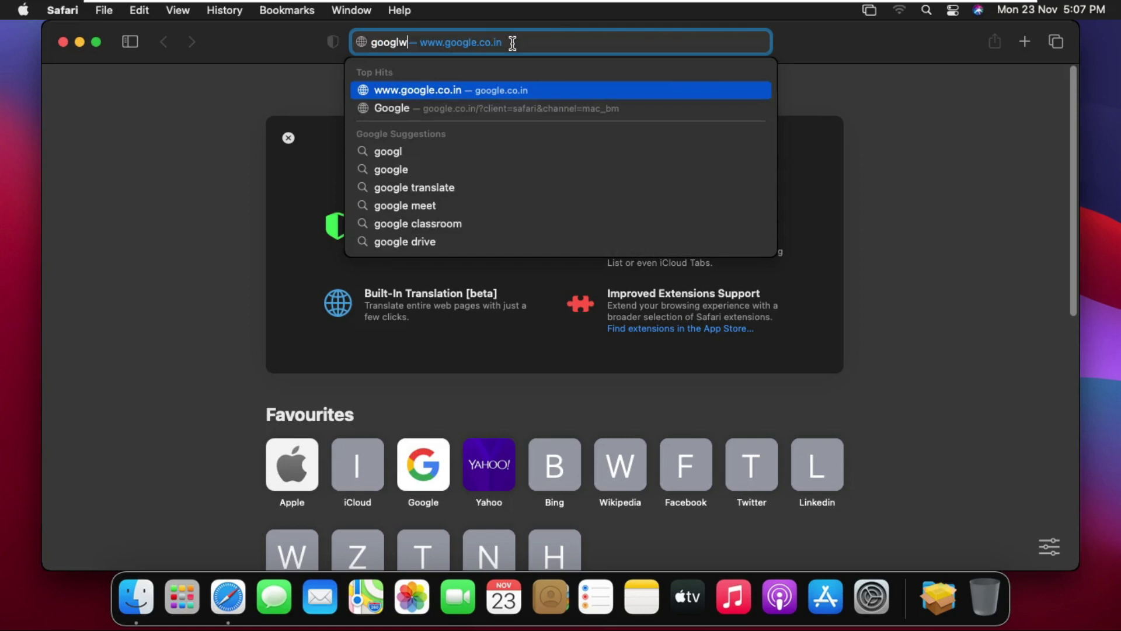
key("BackSpace")
type("e.co")
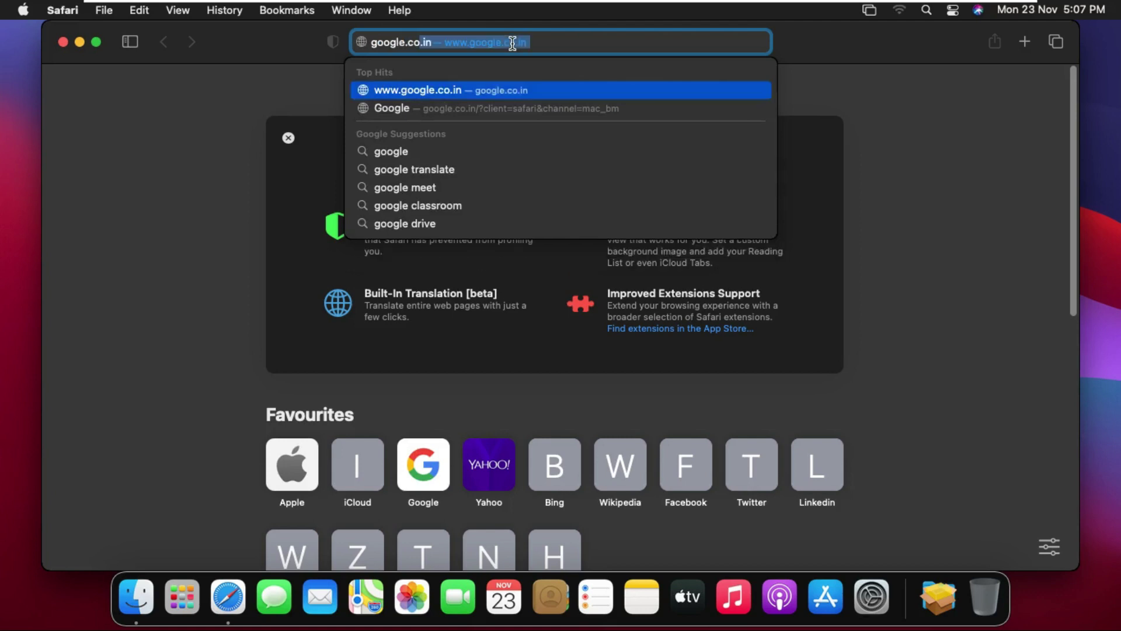
type("m")
key("Return")
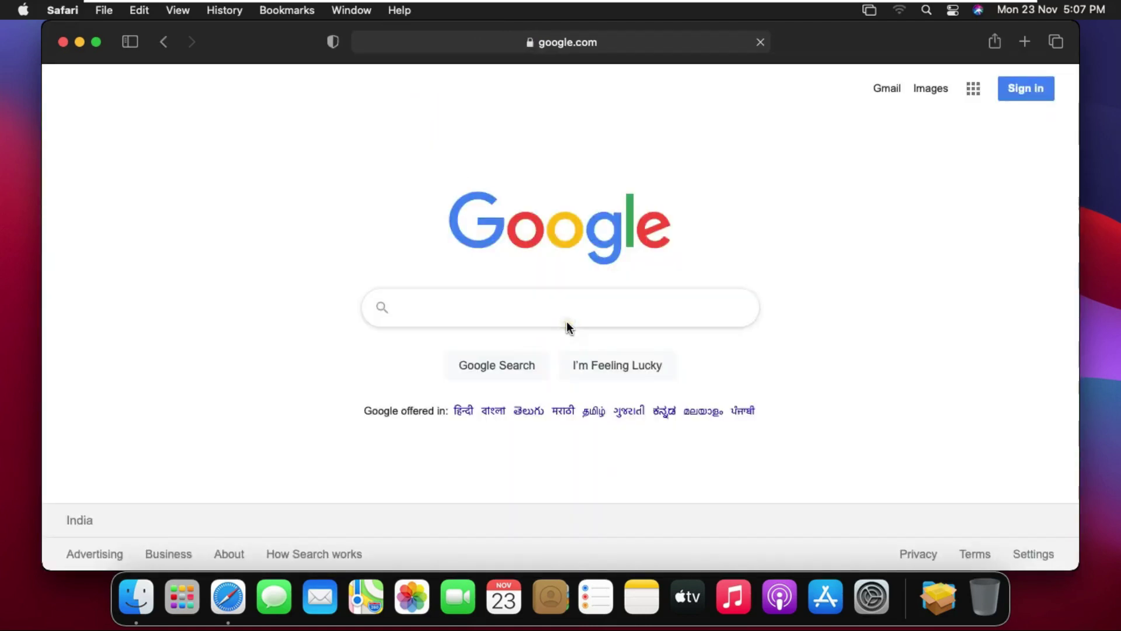
left_click(566, 322)
type("download ")
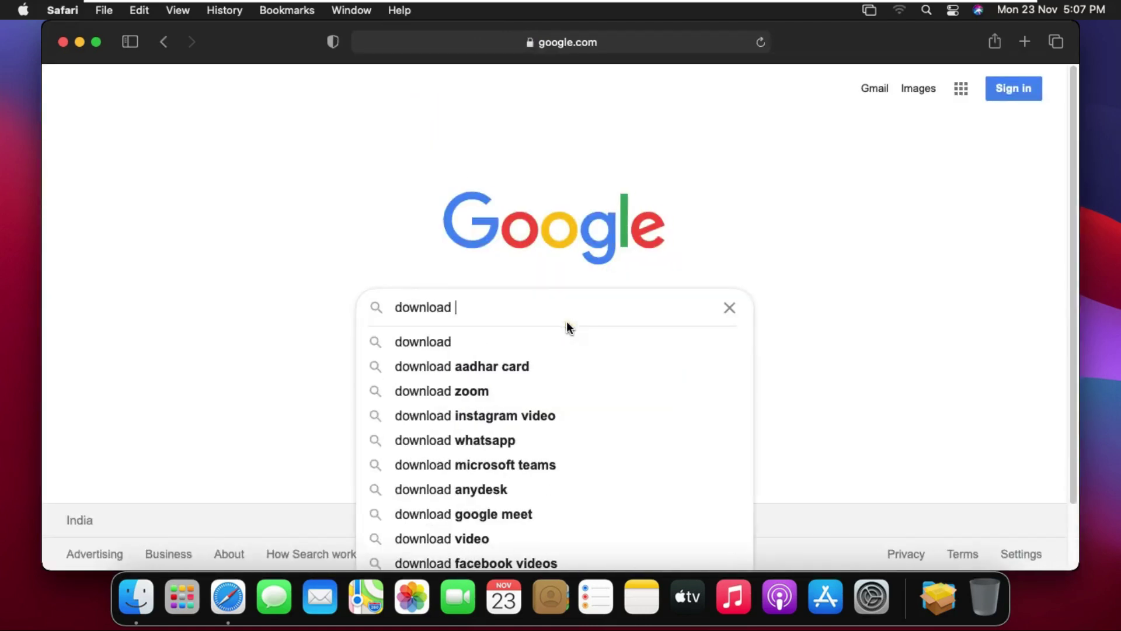
type("cannon i")
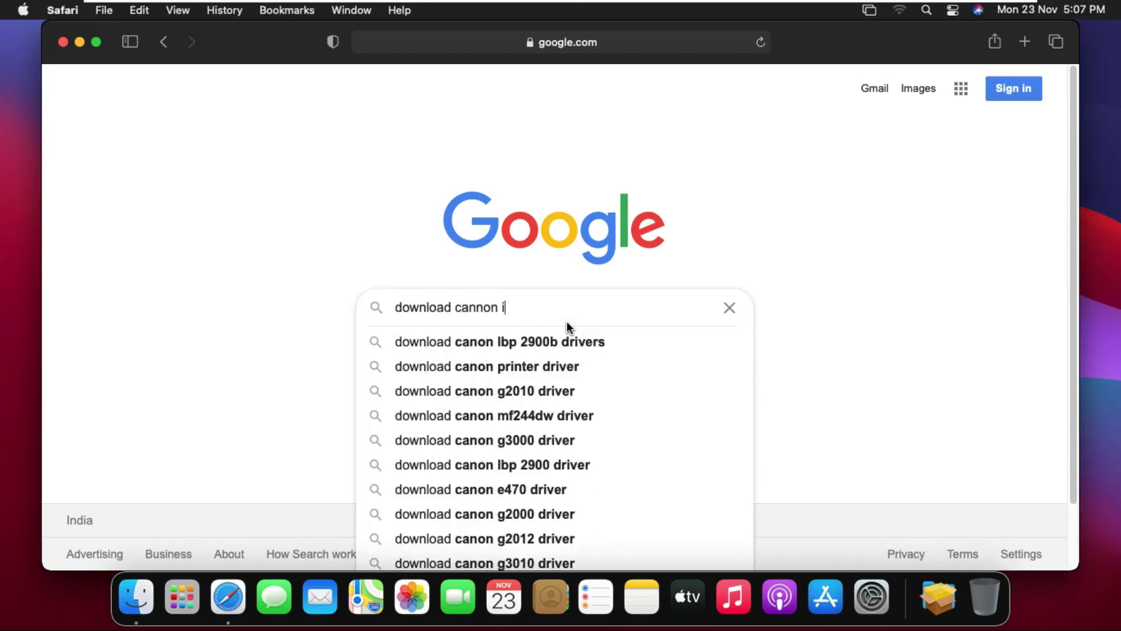
type("r 25")
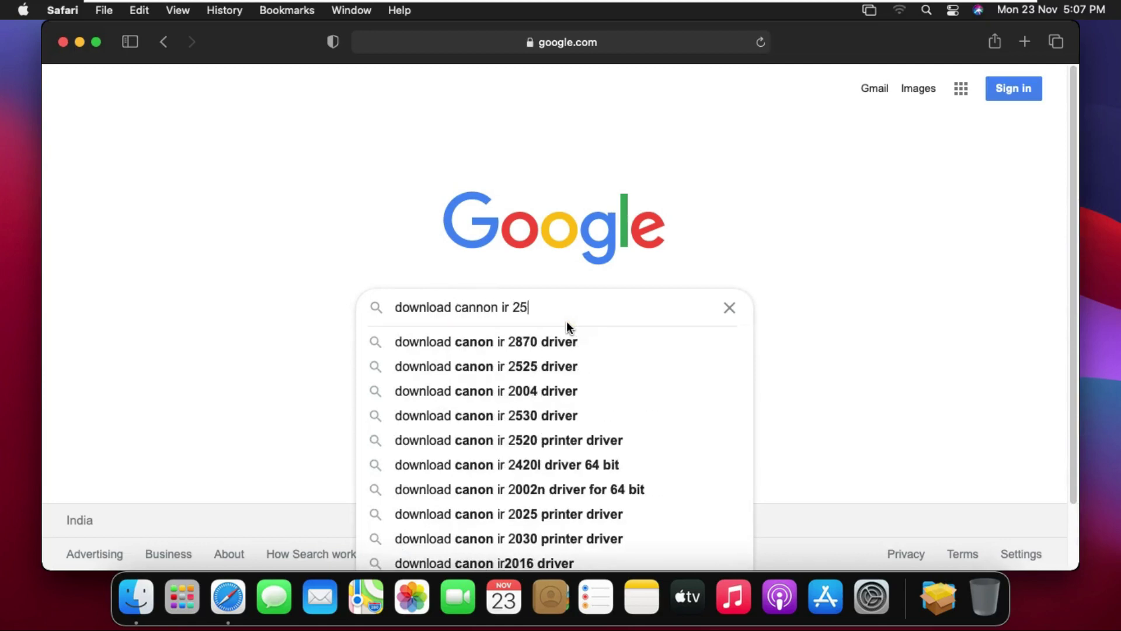
type("25")
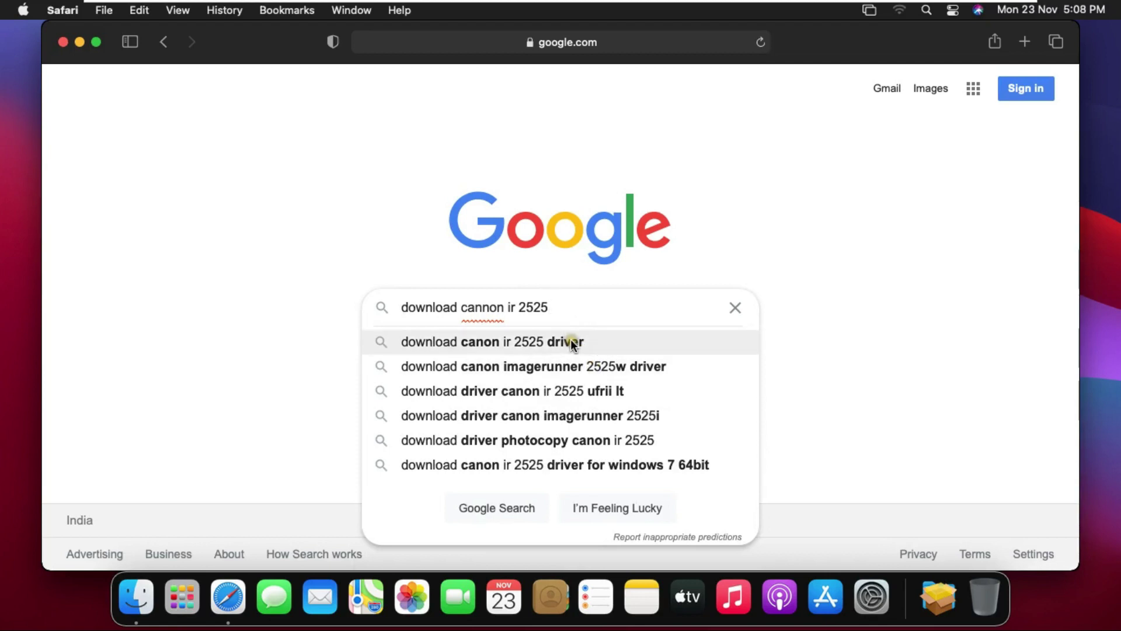
left_click(570, 342)
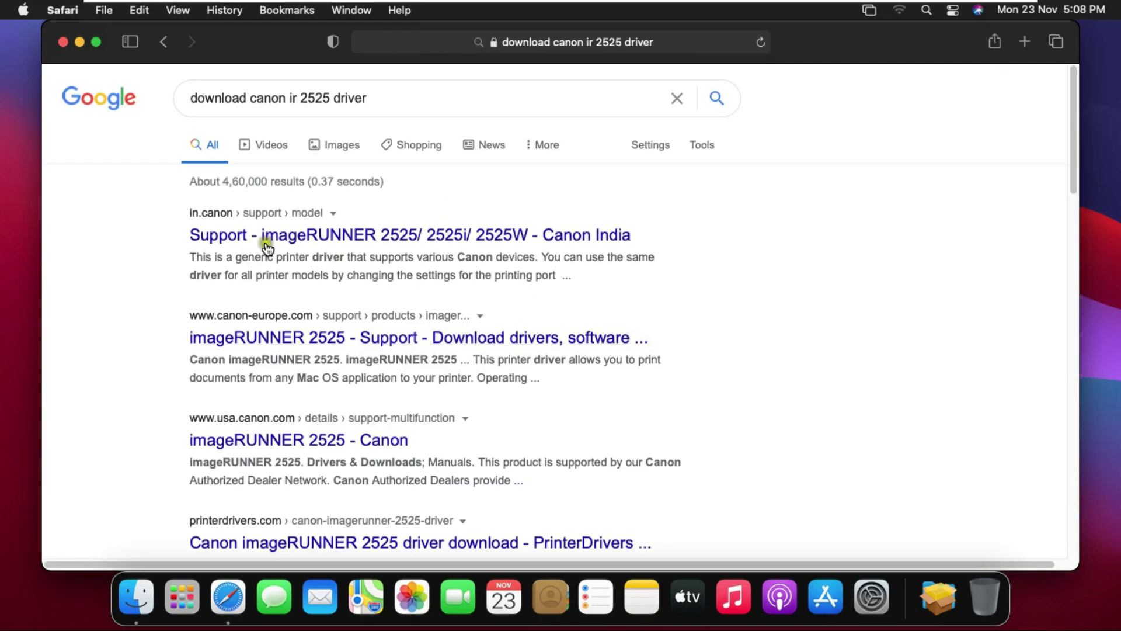
Go from Canon India's iR 2525 support page to its UFR II/UFRII LT Macintosh driver
left_click(339, 244)
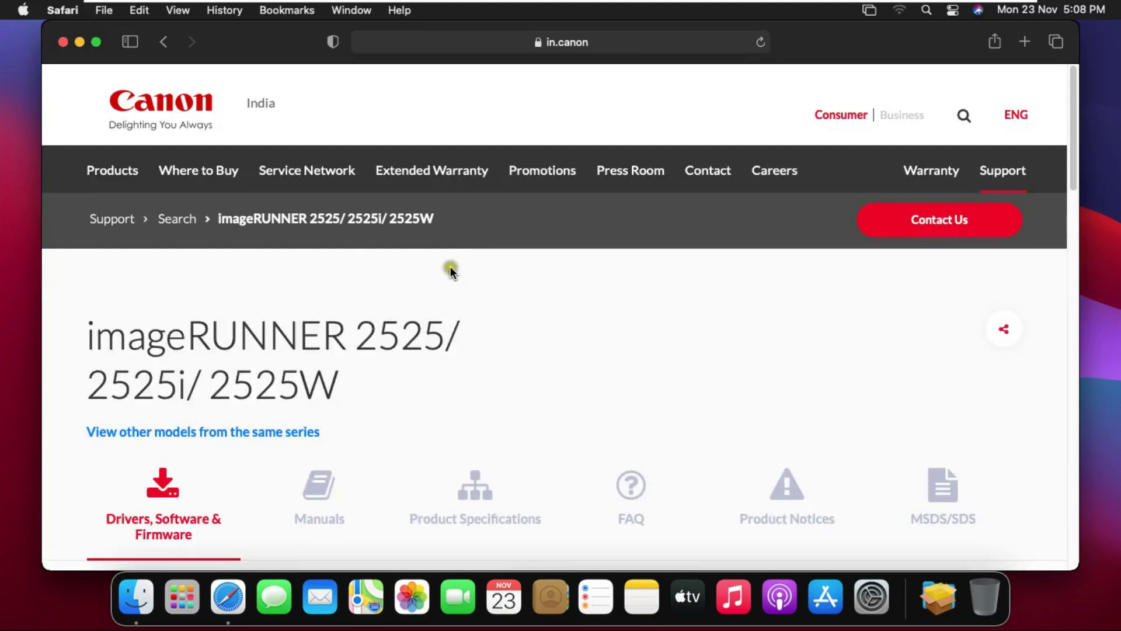
scroll(188, 460, "down", 2)
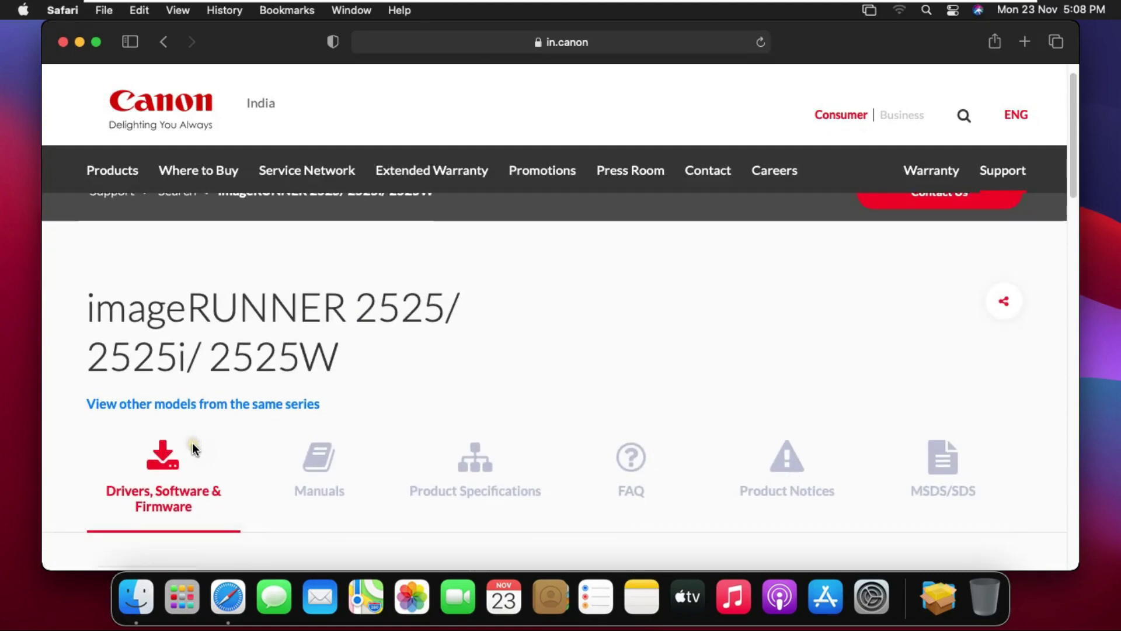
left_click(176, 492)
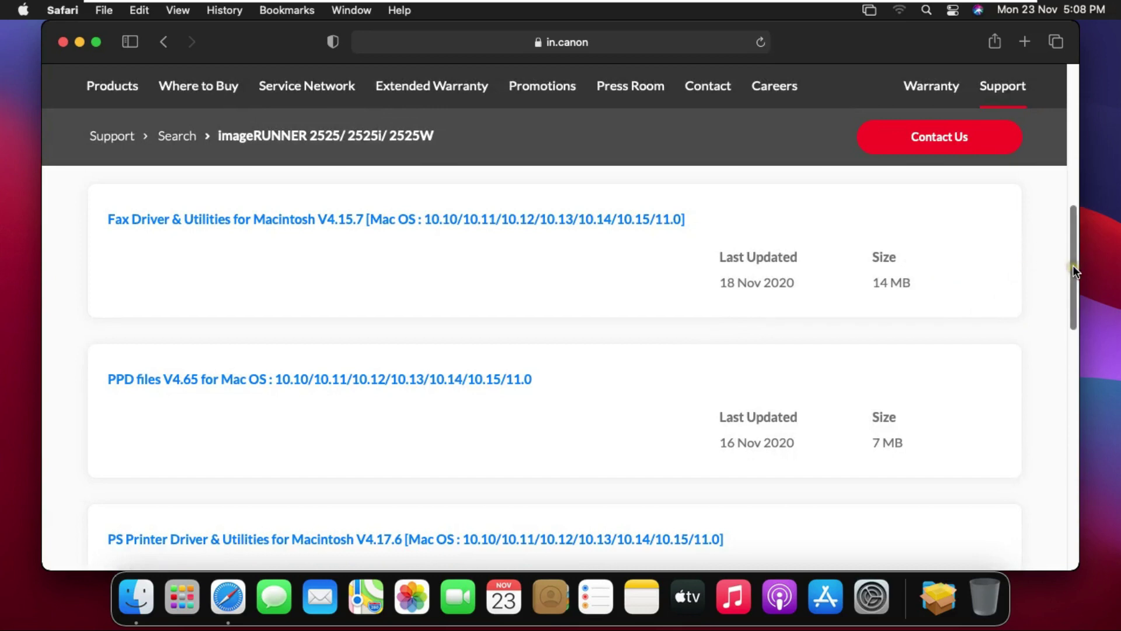
left_click_drag(1072, 270, 1081, 347)
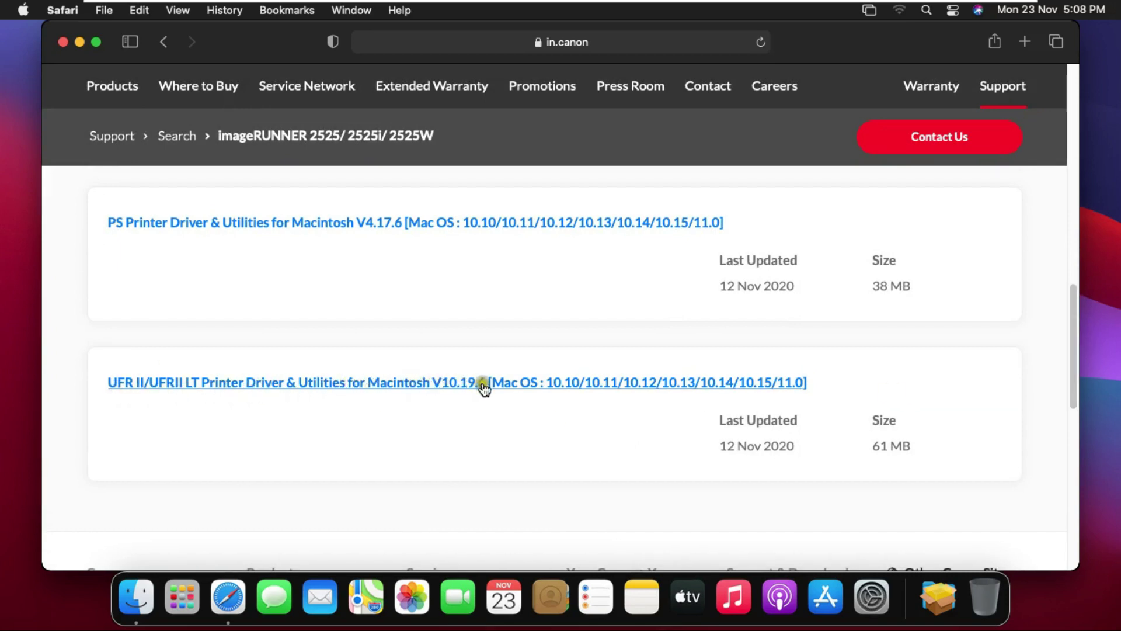
left_click(446, 386)
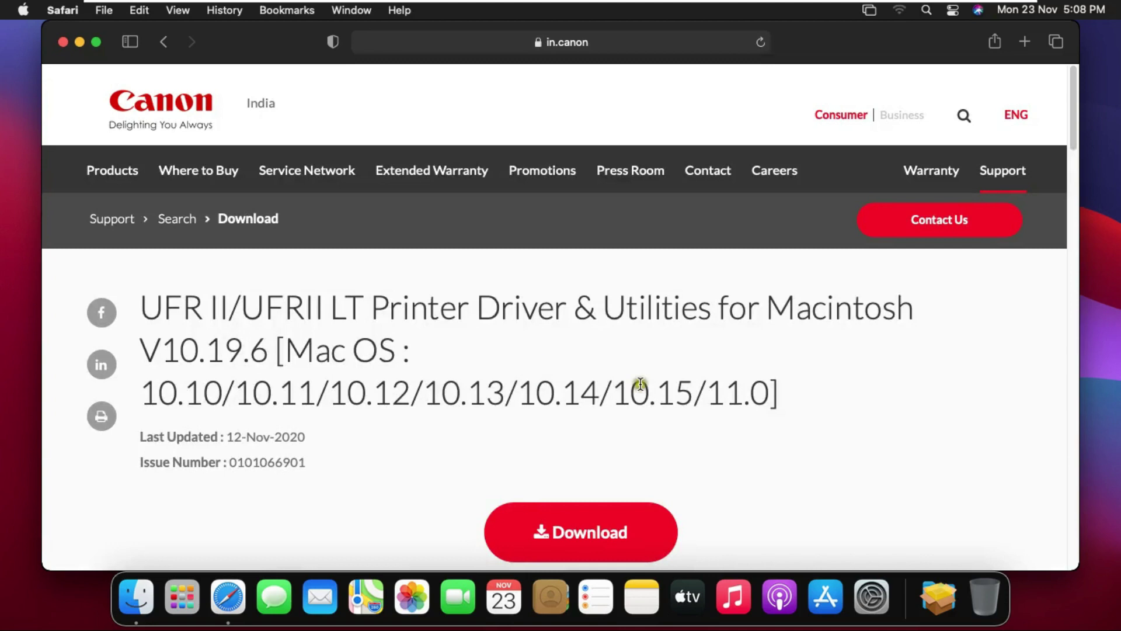
scroll(696, 394, "down", 1)
scroll(697, 395, "down", 2)
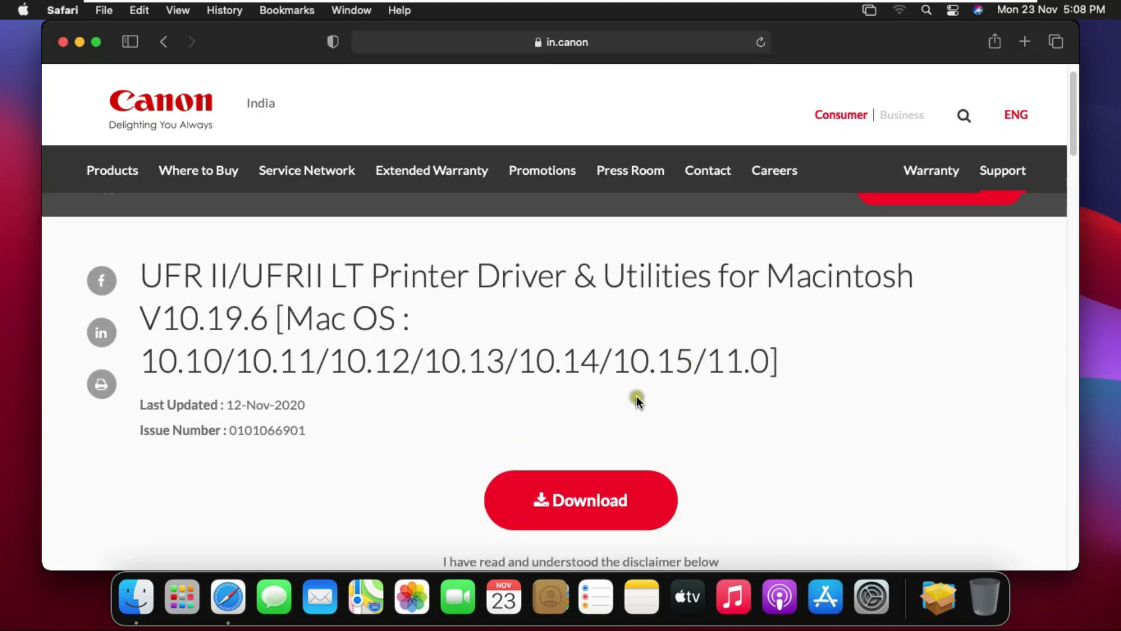
Download mac-UFRII-LIPSLX-v10196-01.dmg, allowing the Canon site, and show it in Finder
left_click(561, 500)
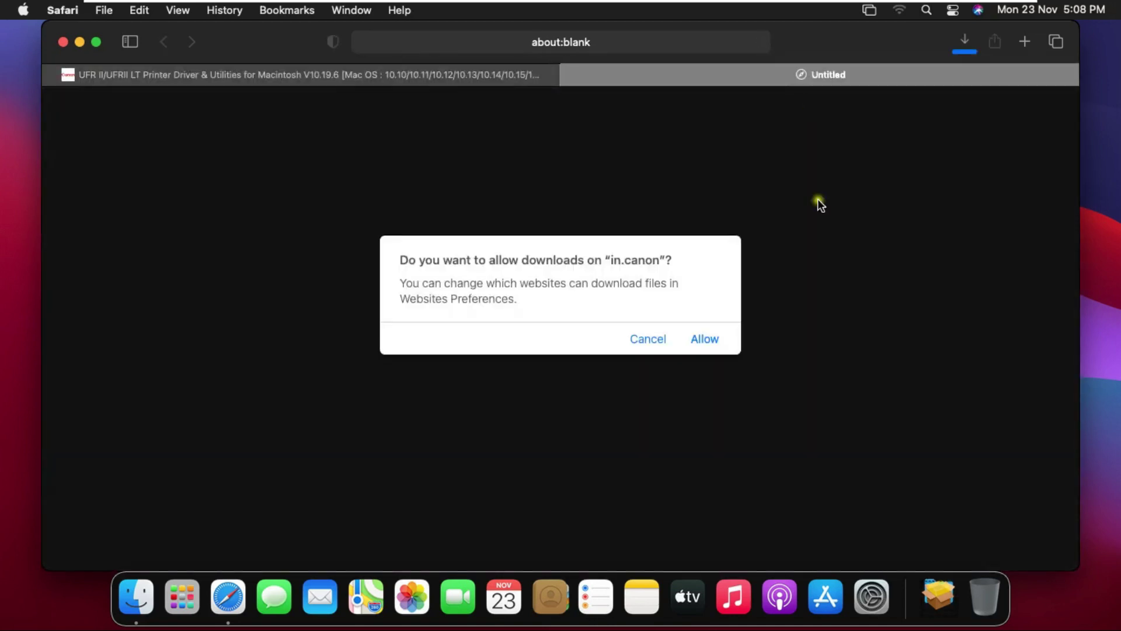
left_click(705, 338)
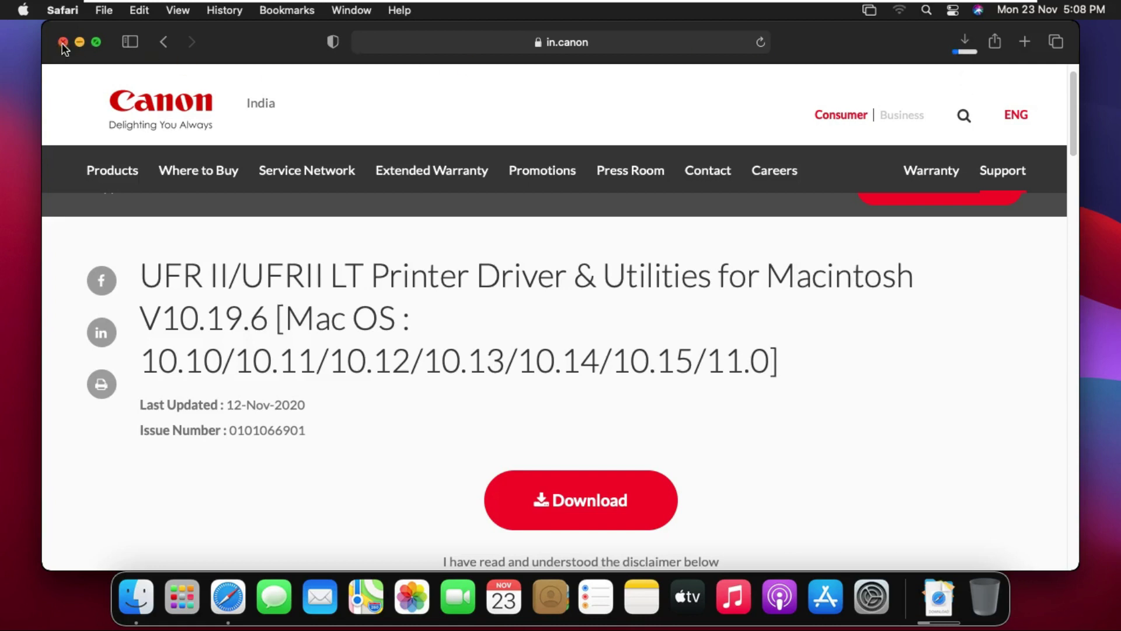
left_click(965, 43)
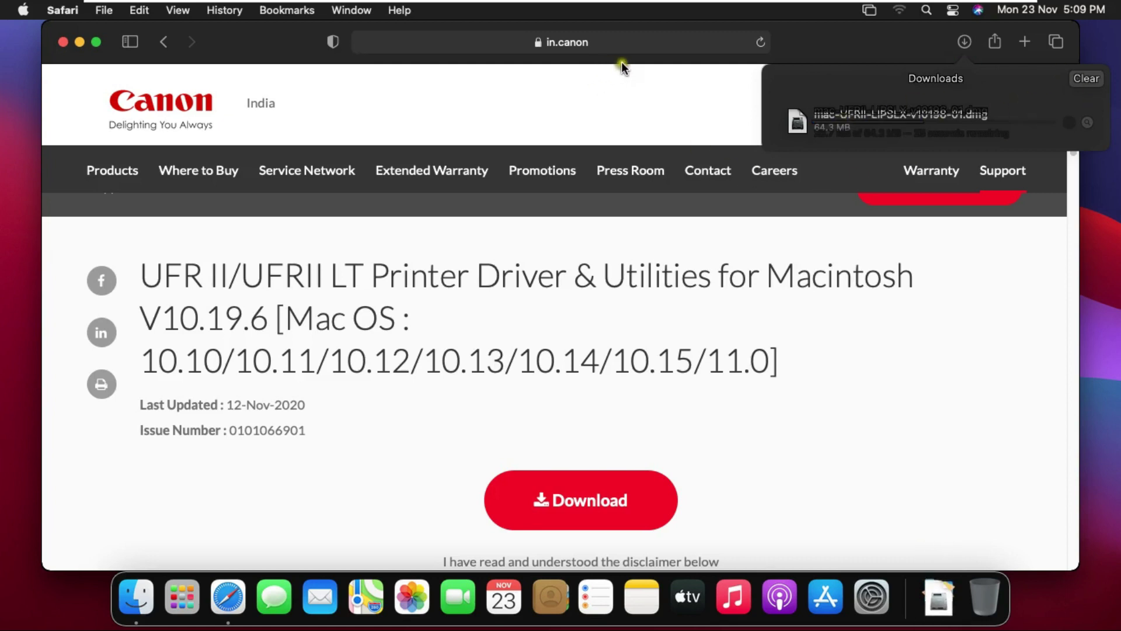
left_click(1087, 123)
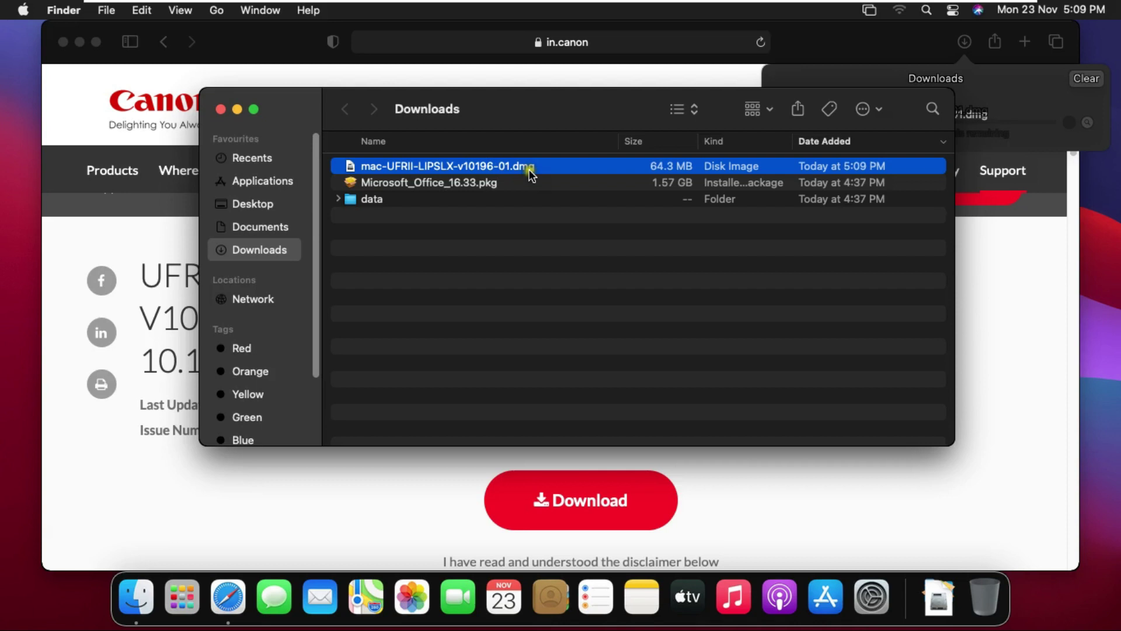
Mount the driver disk image, close Safari and Downloads, and run UFRII_LT_LIPS_LX_Installer.pkg
right_click(477, 175)
mouse_move(525, 201)
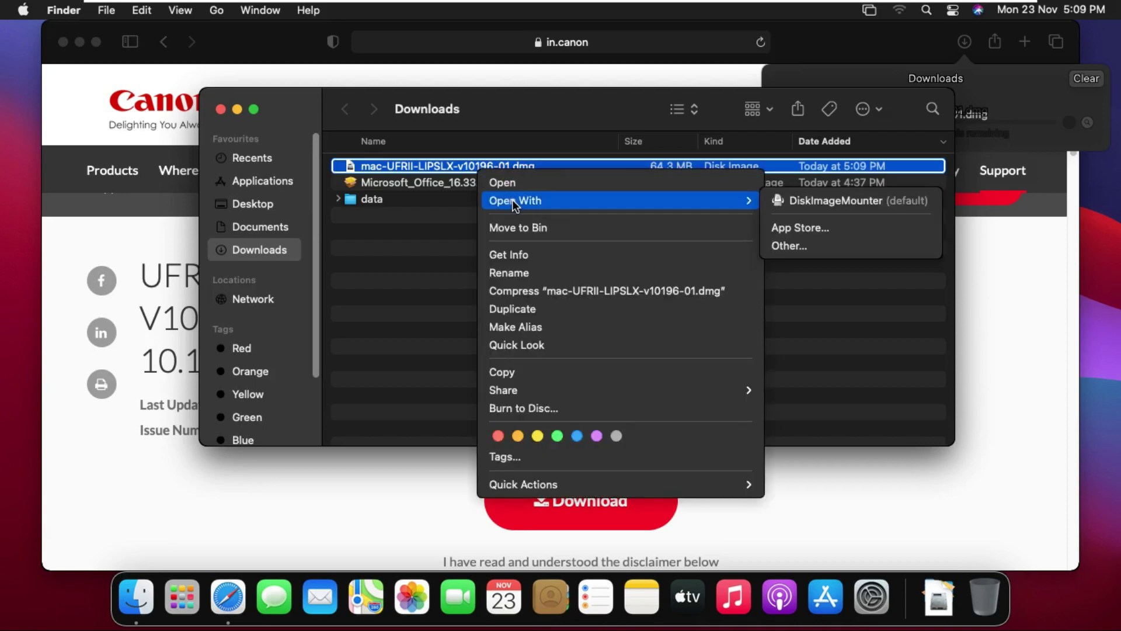
left_click(844, 202)
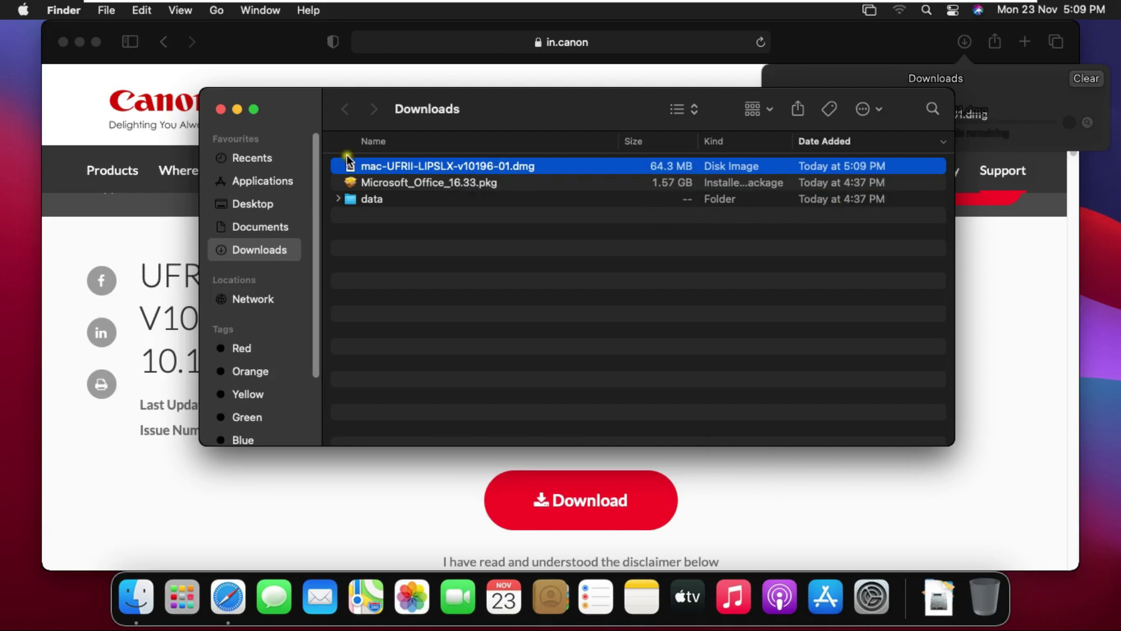
left_click(63, 43)
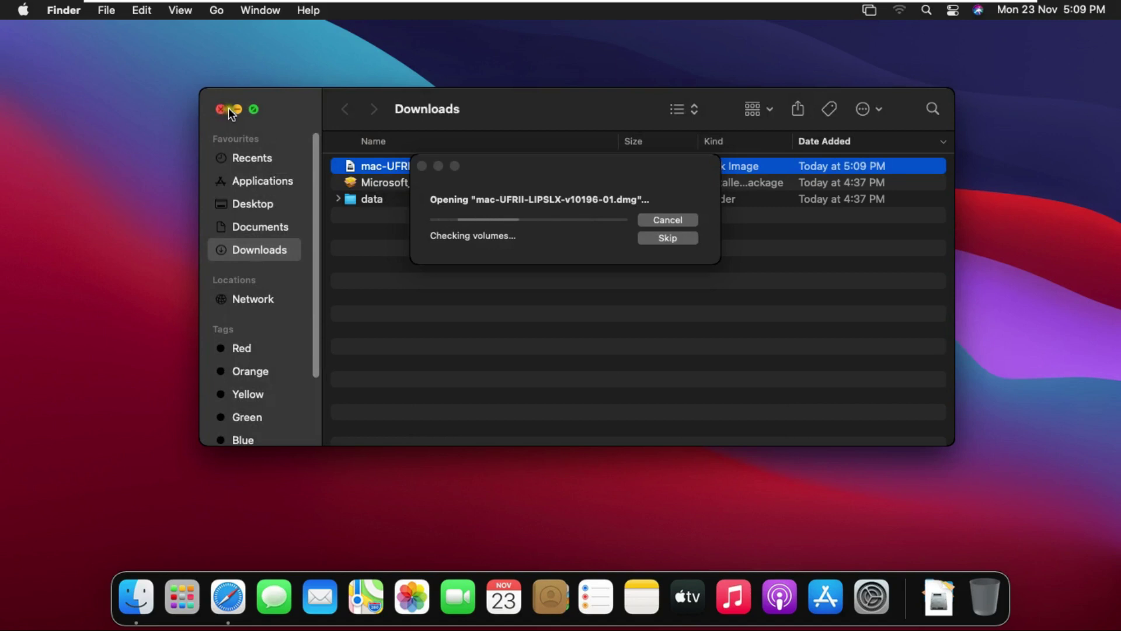
left_click(221, 110)
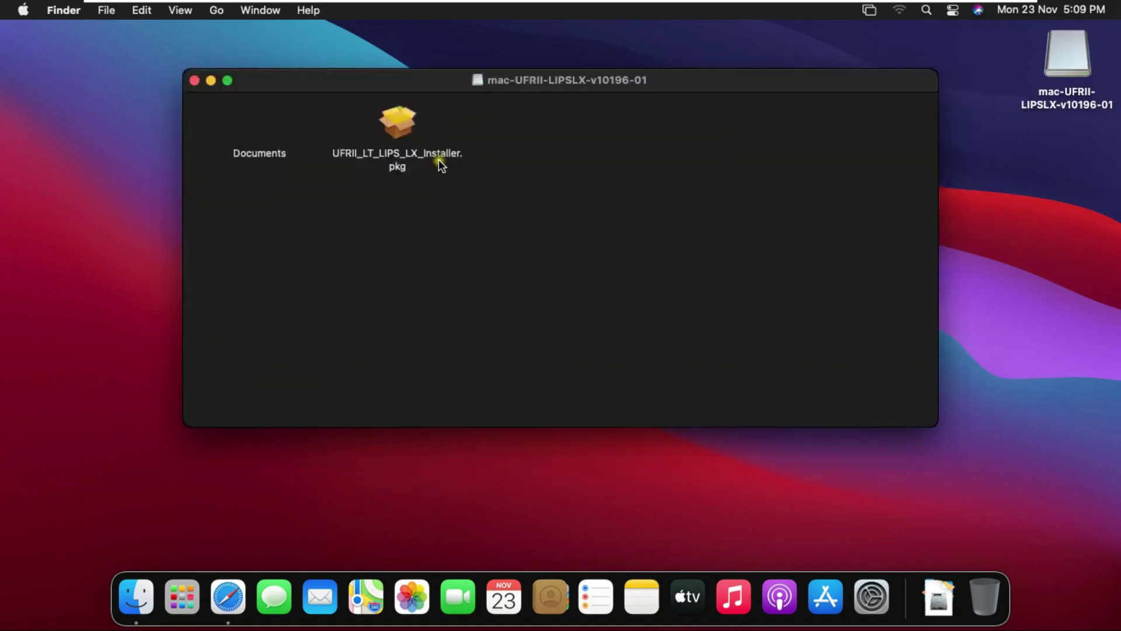
left_click(401, 132)
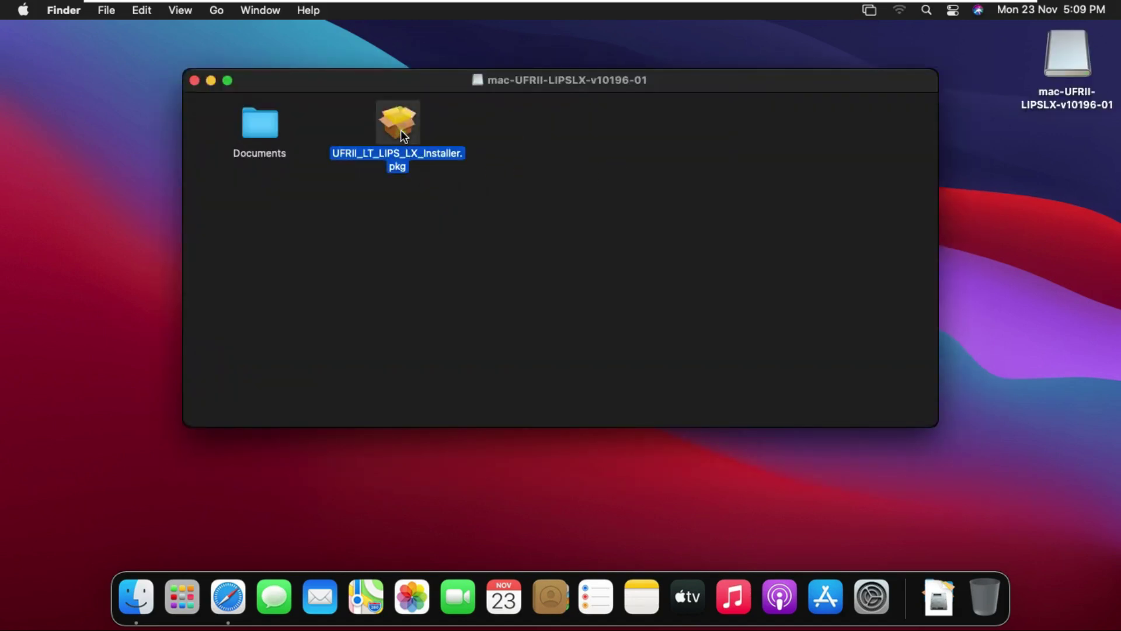
double_click(420, 126)
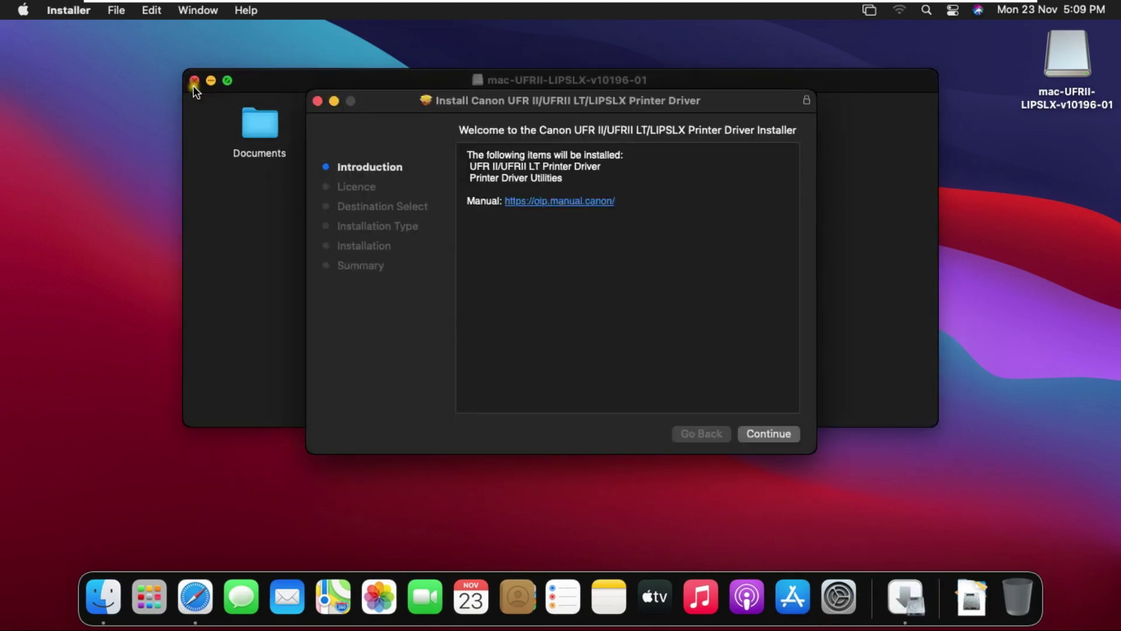
Agree to the Canon driver licence and begin the Standard Install on BigSur
left_click(194, 82)
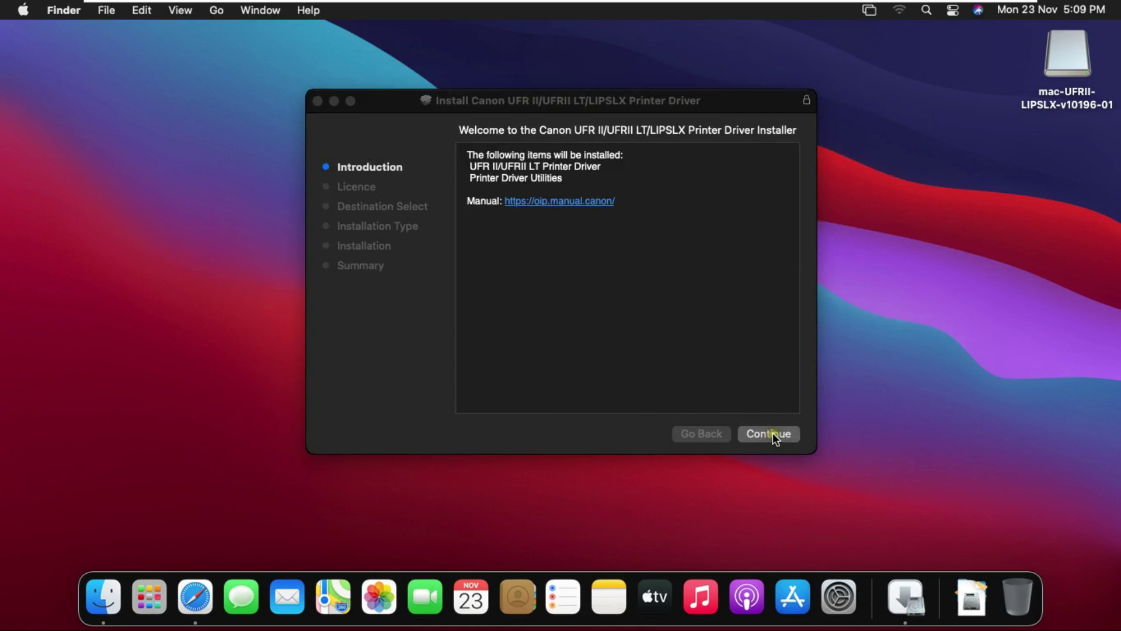
left_click(765, 430)
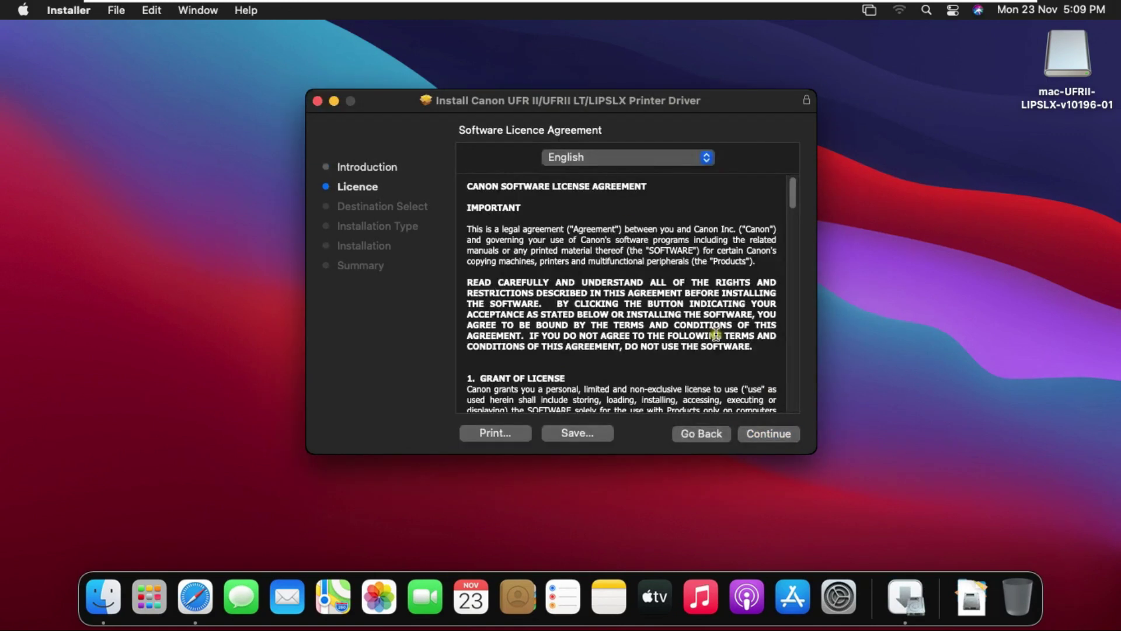
left_click(778, 439)
left_click(711, 320)
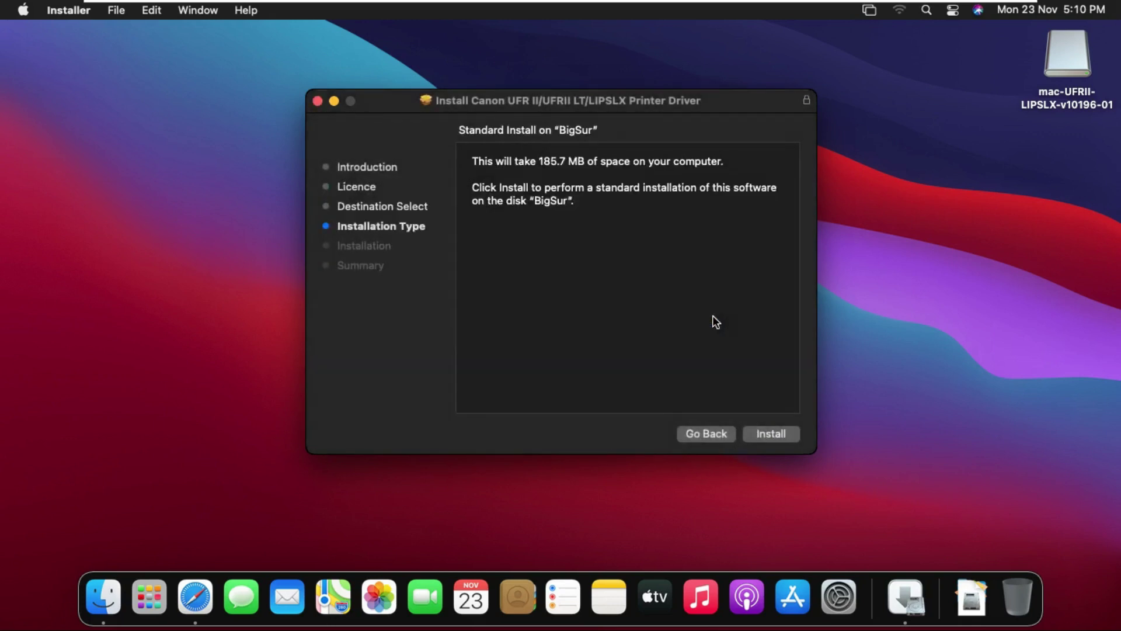
left_click(776, 434)
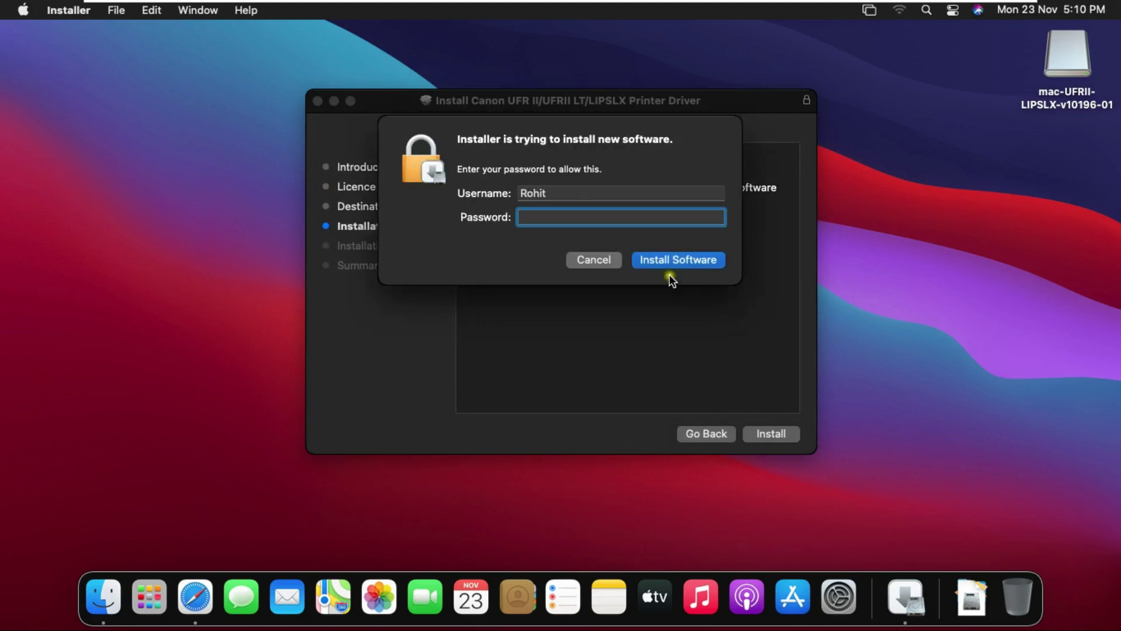
type("•••••••")
Authorise with the admin password so the Canon UFR II/LIPSLX driver finishes installing
left_click(672, 262)
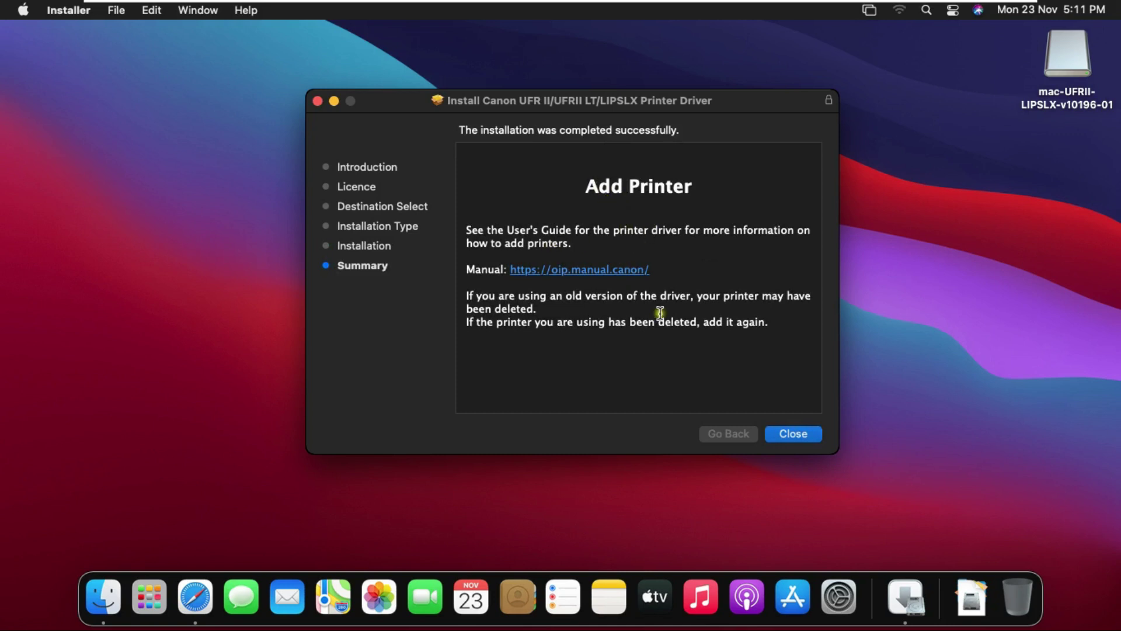
Close the Canon driver Installer and send its installer package to the Bin
left_click(798, 435)
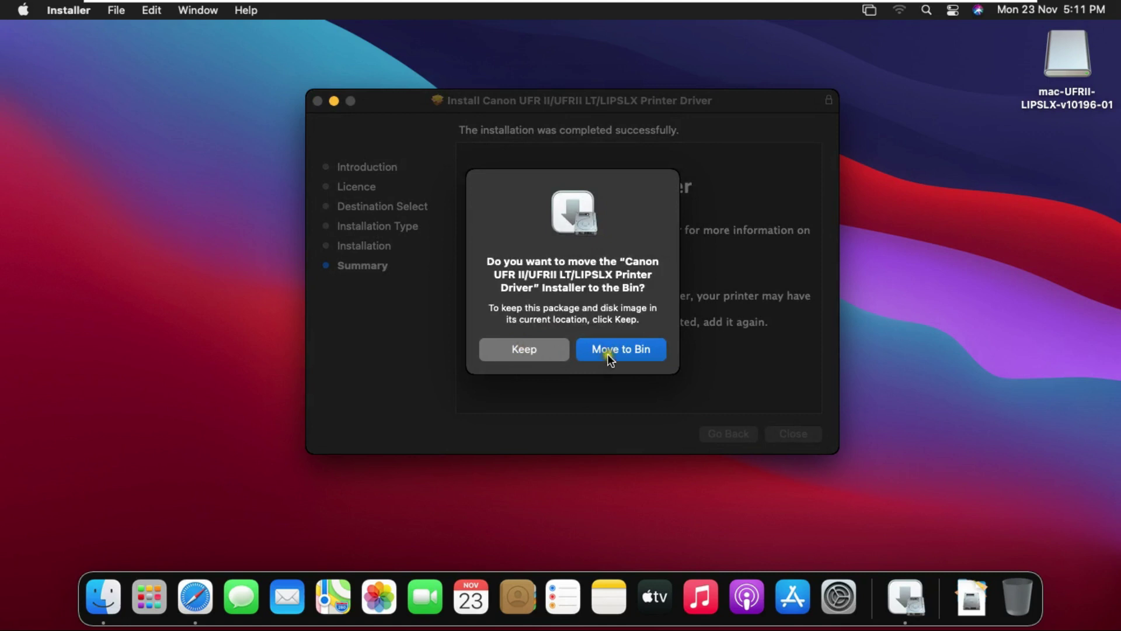
left_click(622, 349)
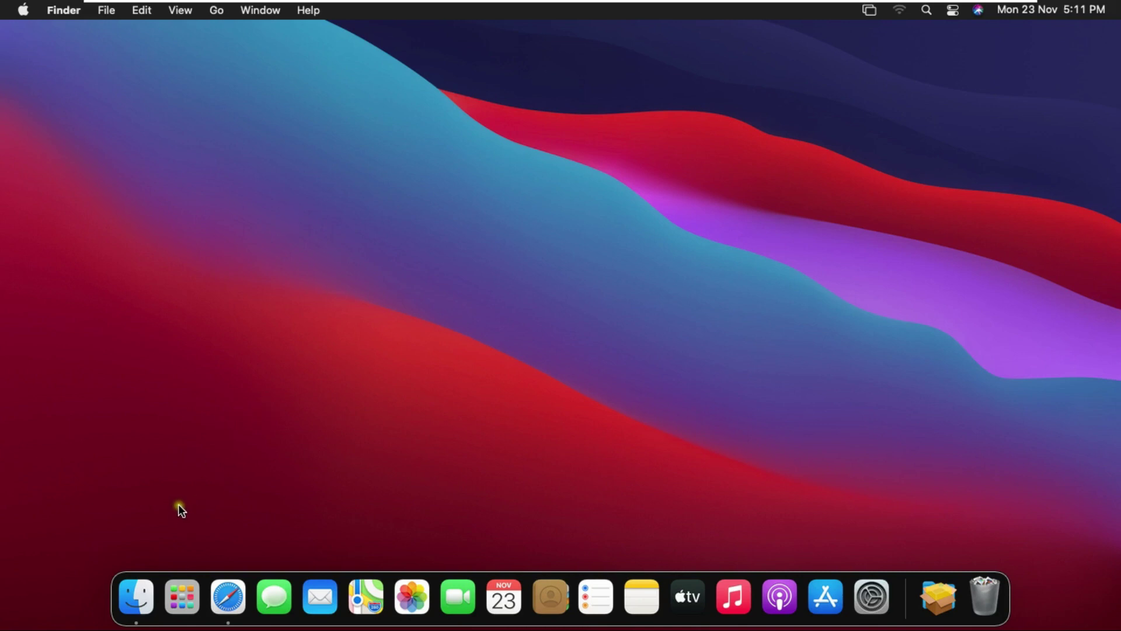
Open the Printers & Scanners pane from System Preferences via the Apple menu
left_click(24, 11)
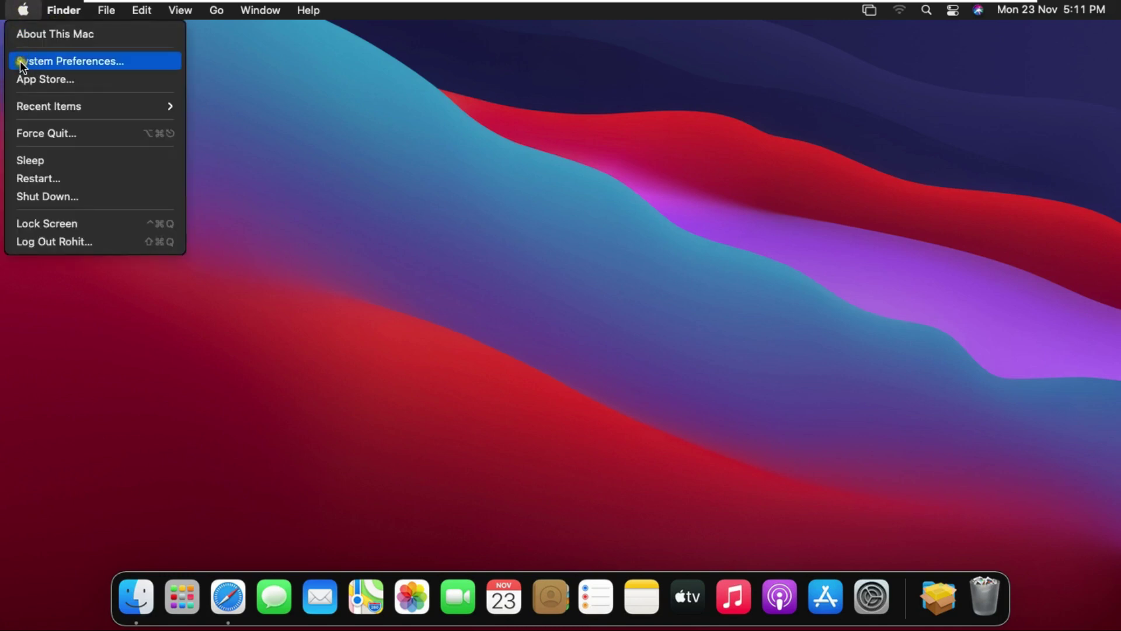
left_click(102, 63)
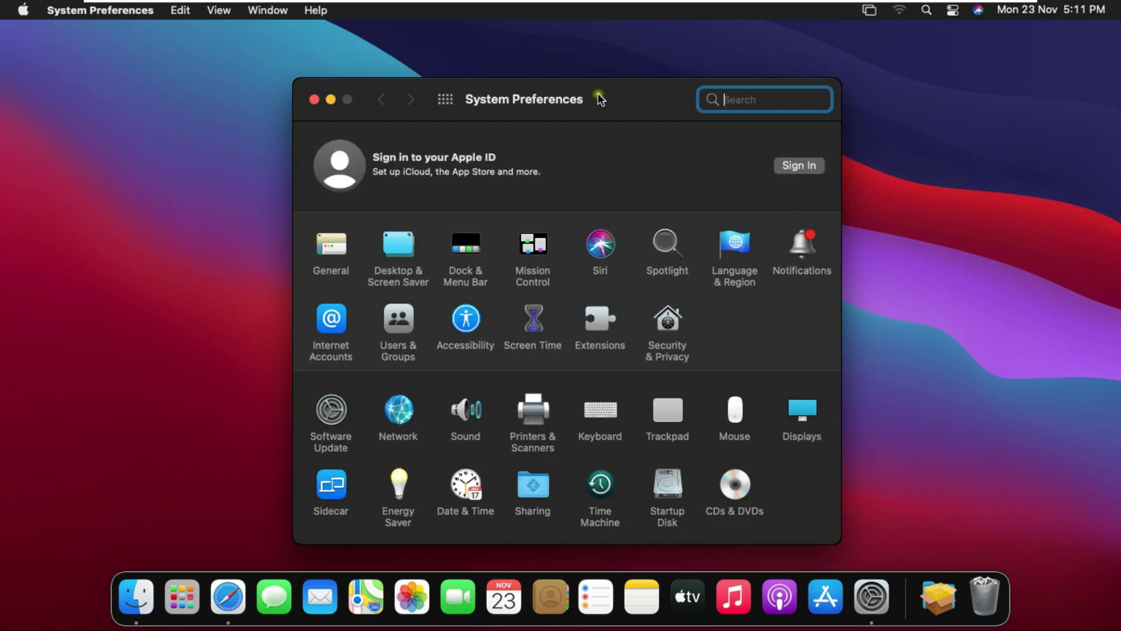
left_click_drag(598, 93, 601, 49)
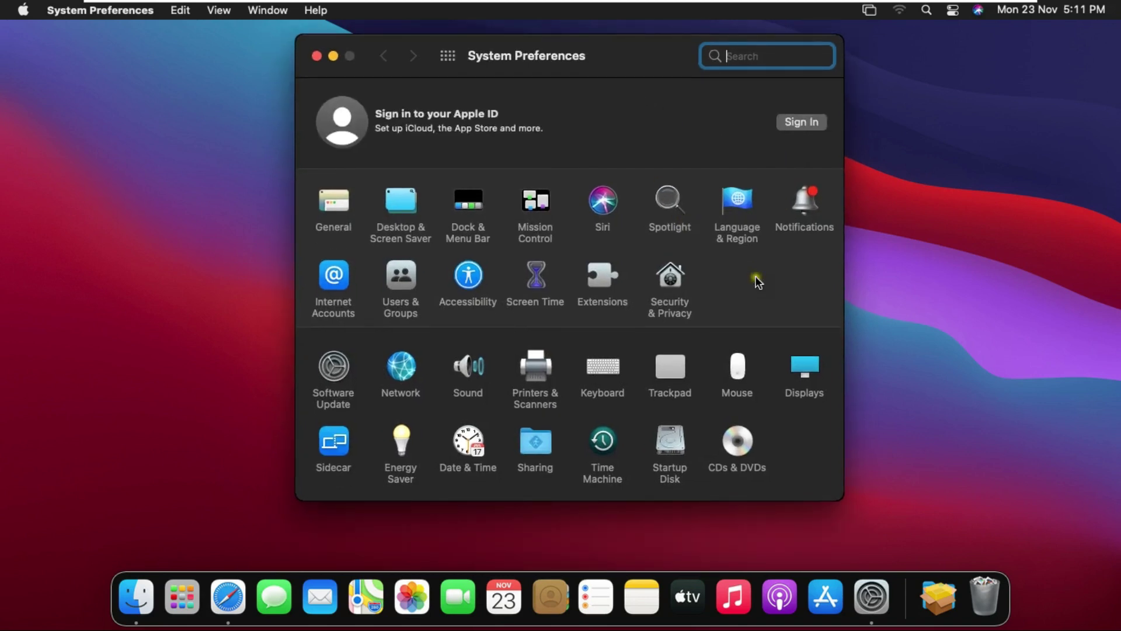
left_click(566, 370)
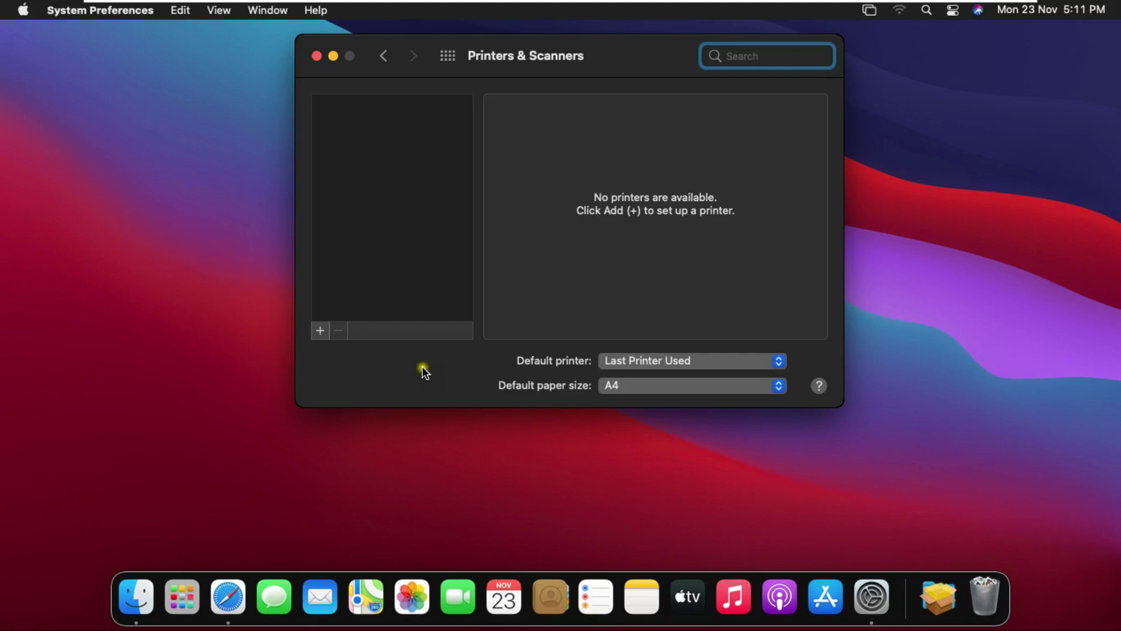
Add an IP printer at address 192.168.1.50 using IPP
left_click(318, 330)
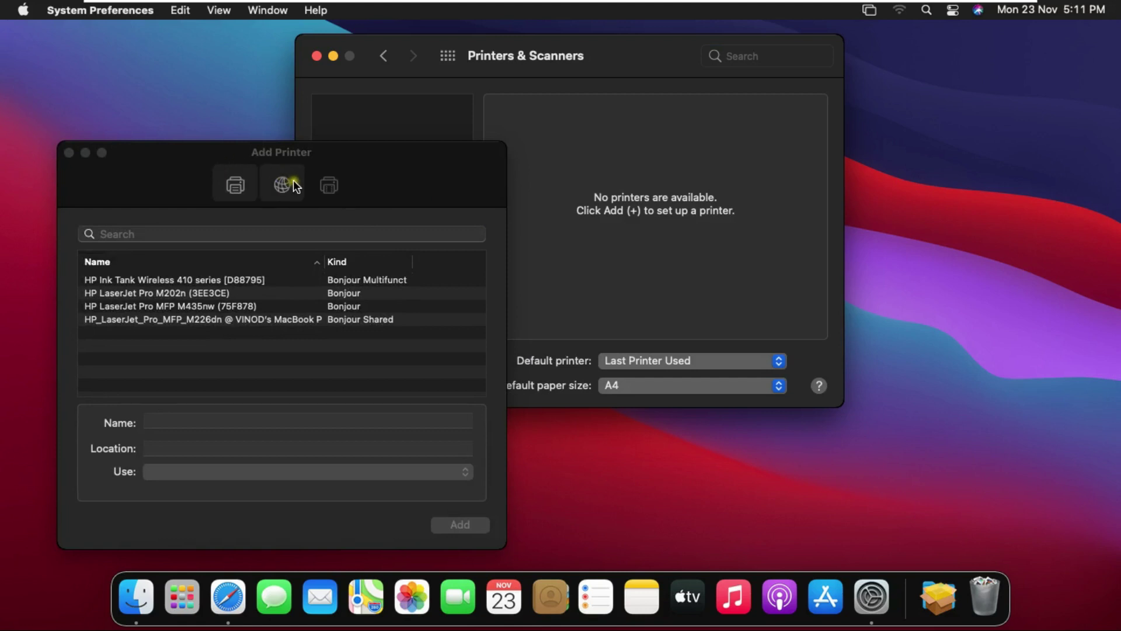
left_click(293, 186)
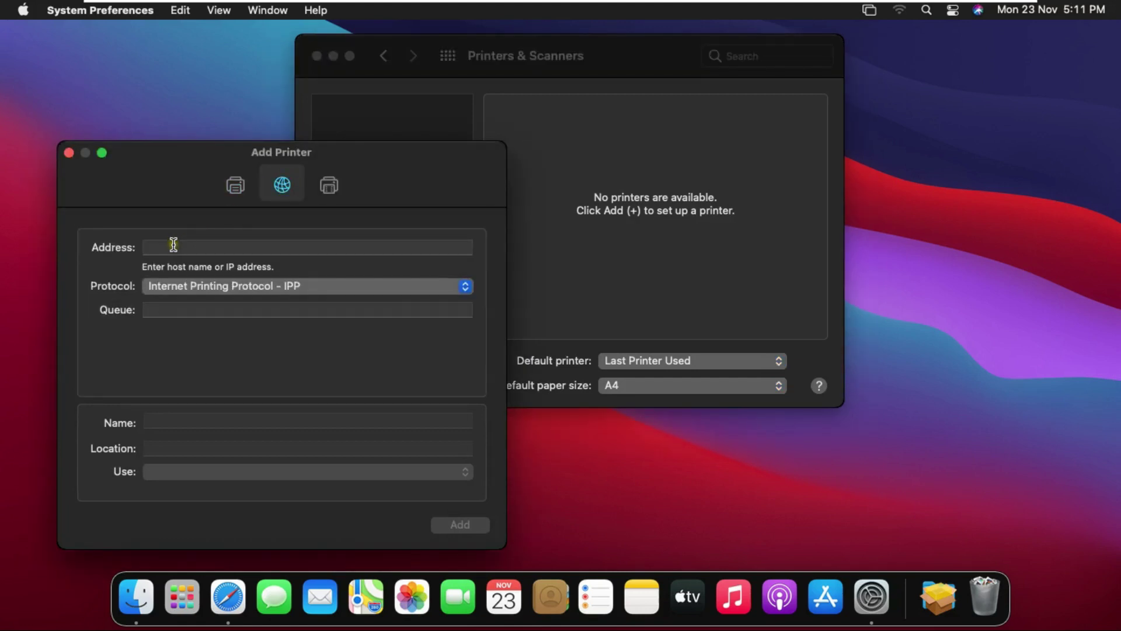
left_click(185, 247)
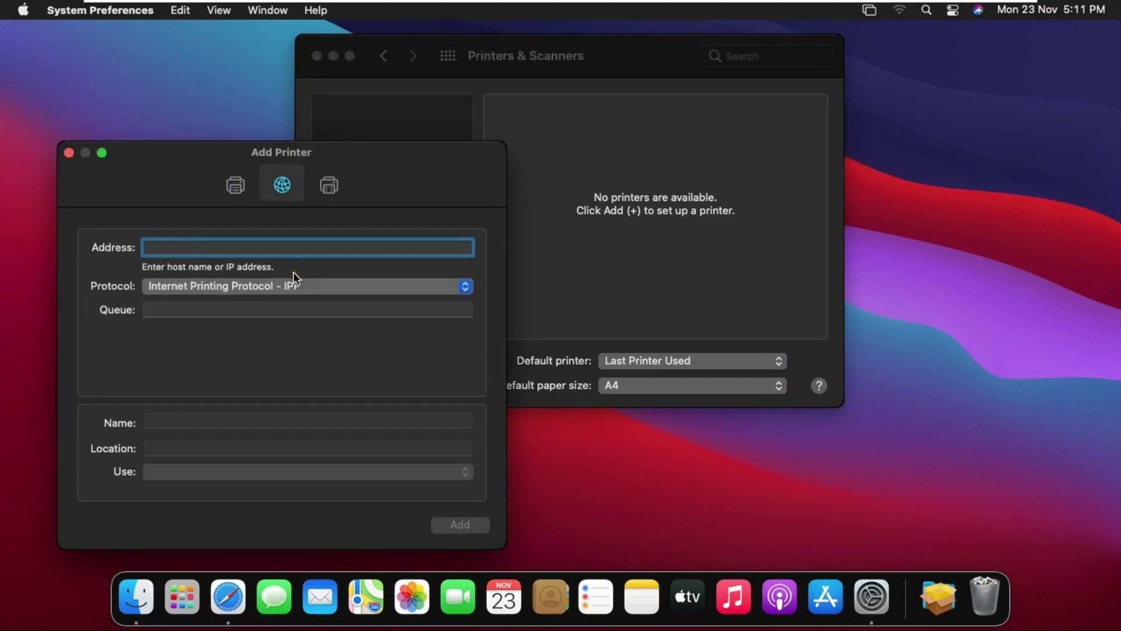
type("192")
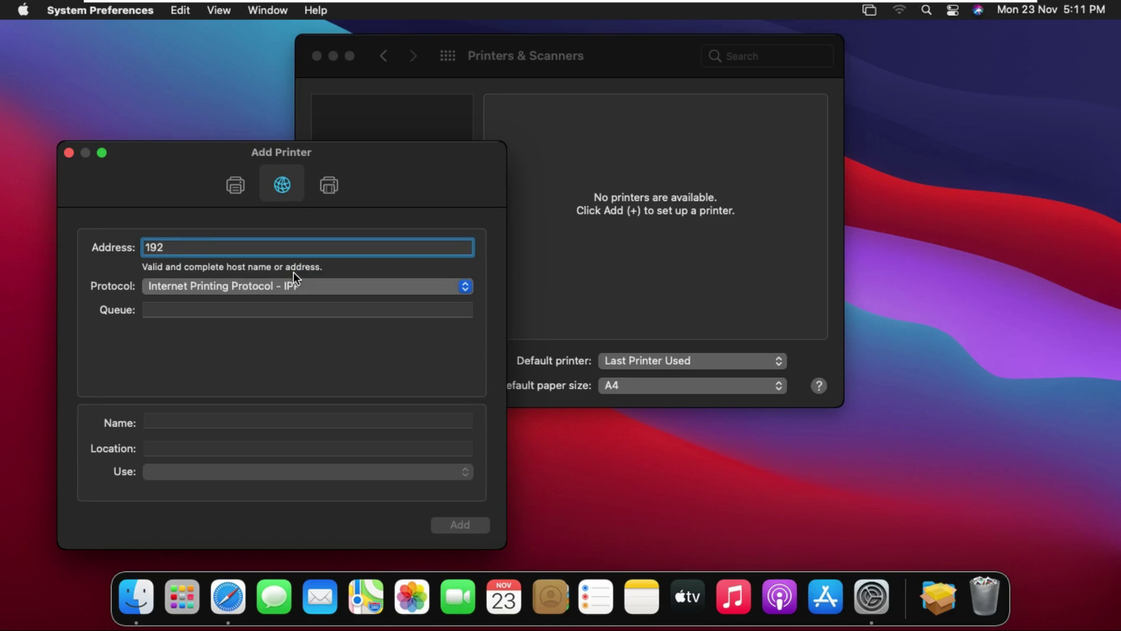
type(".168.1")
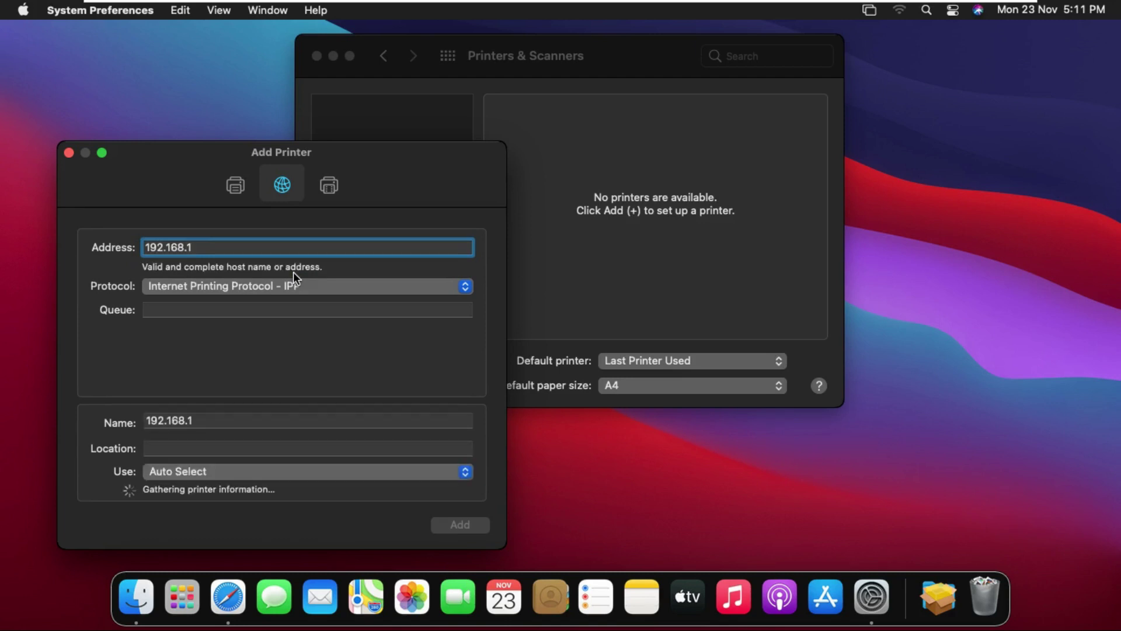
type(".50")
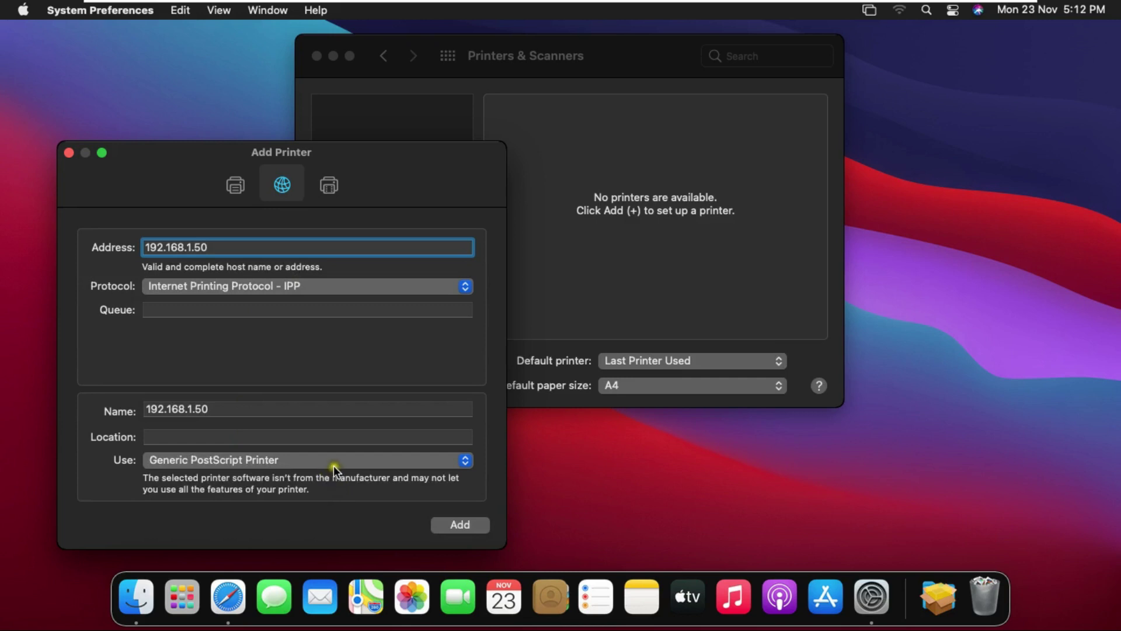
left_click(339, 459)
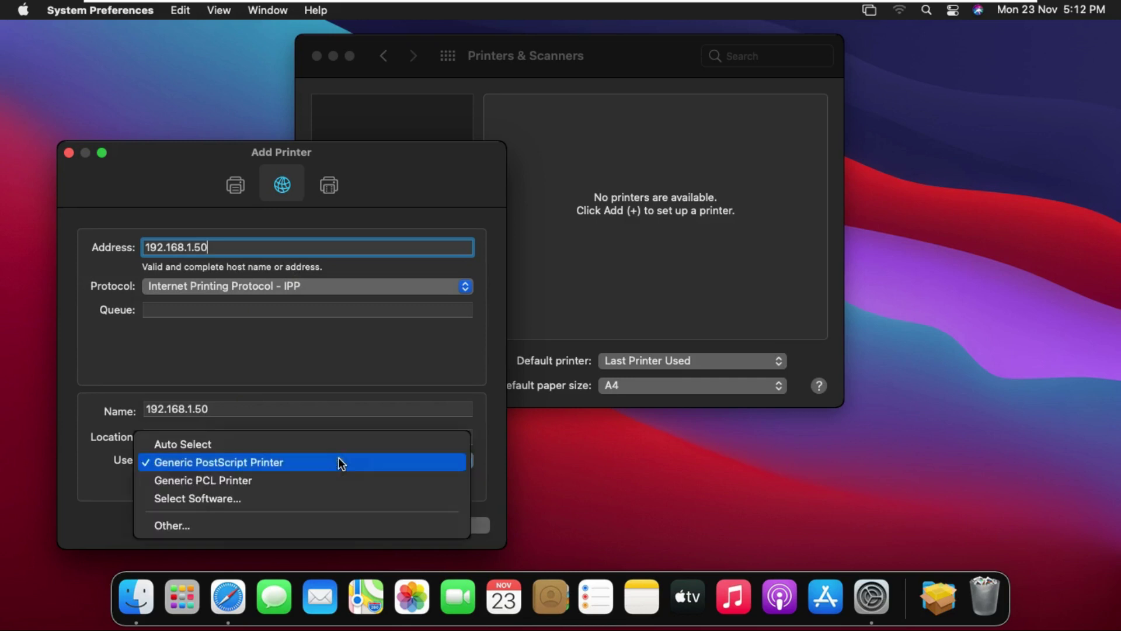
Select Canon iR2525/2530 as the printer software for the 192.168.1.50 printer
left_click(216, 500)
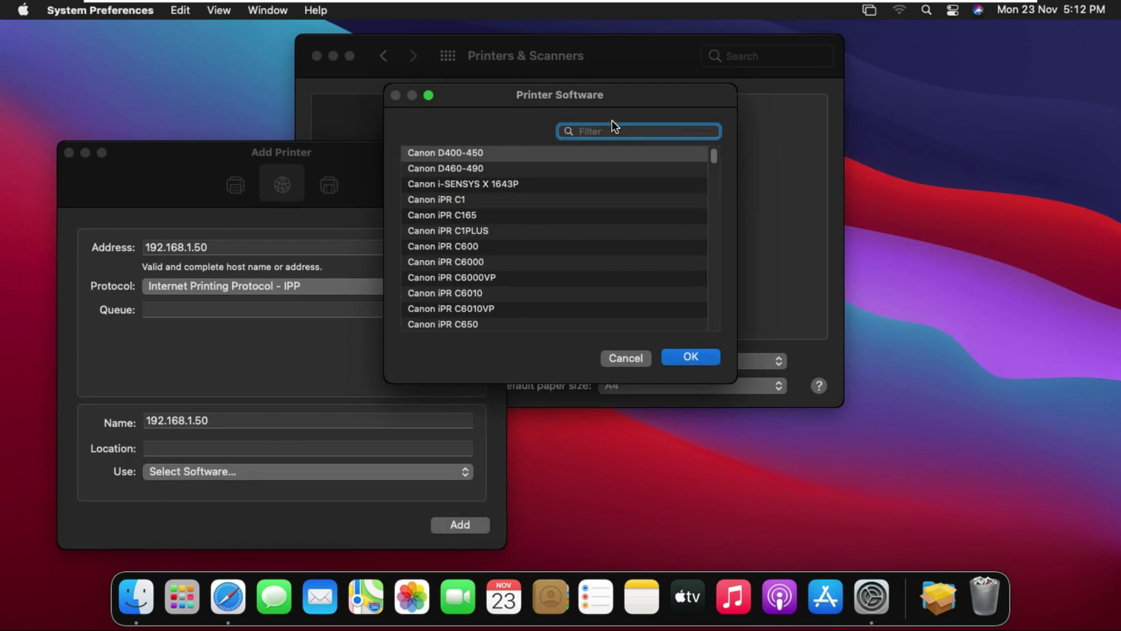
type("ir")
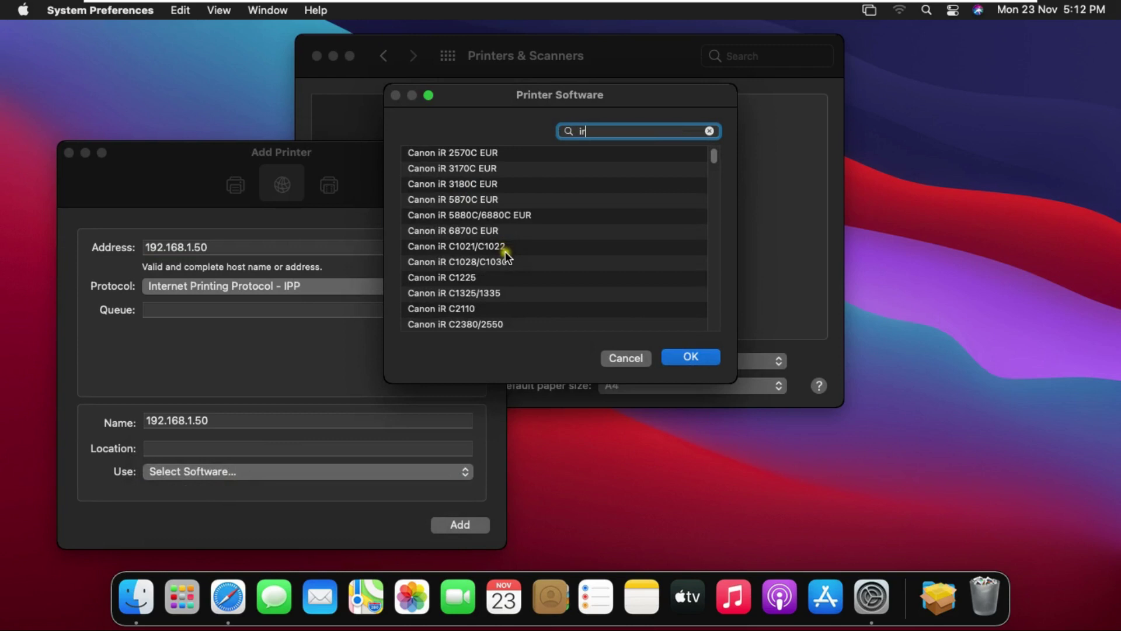
scroll(505, 251, "down", 1)
scroll(506, 252, "down", 1)
scroll(507, 281, "down", 1)
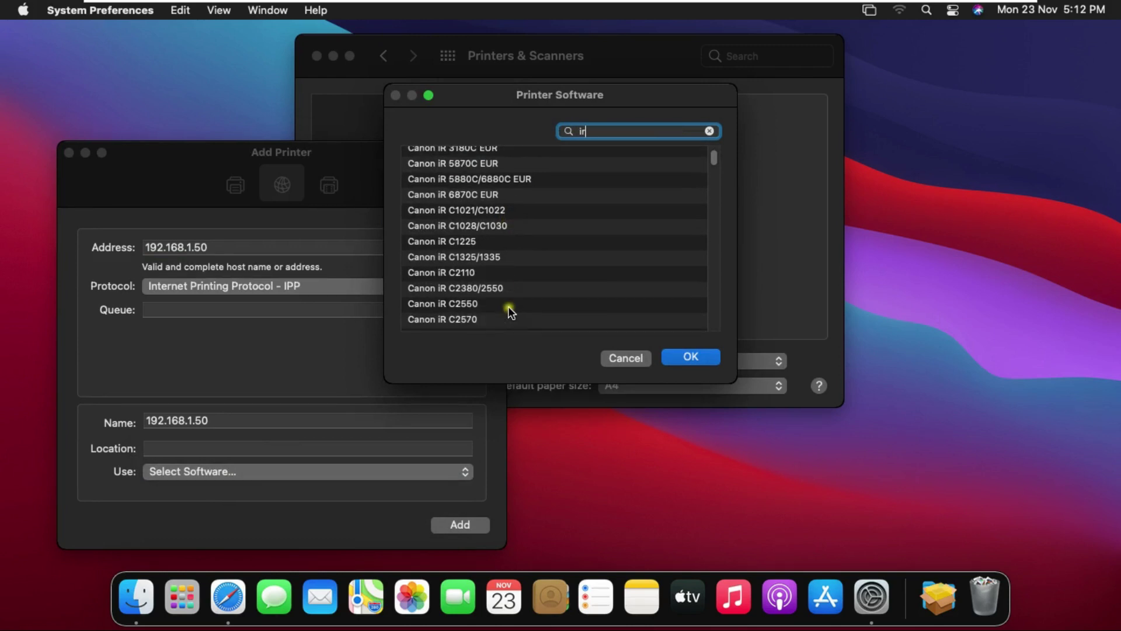
scroll(503, 302, "down", 2)
scroll(493, 287, "down", 3)
scroll(490, 276, "down", 2)
scroll(490, 271, "down", 3)
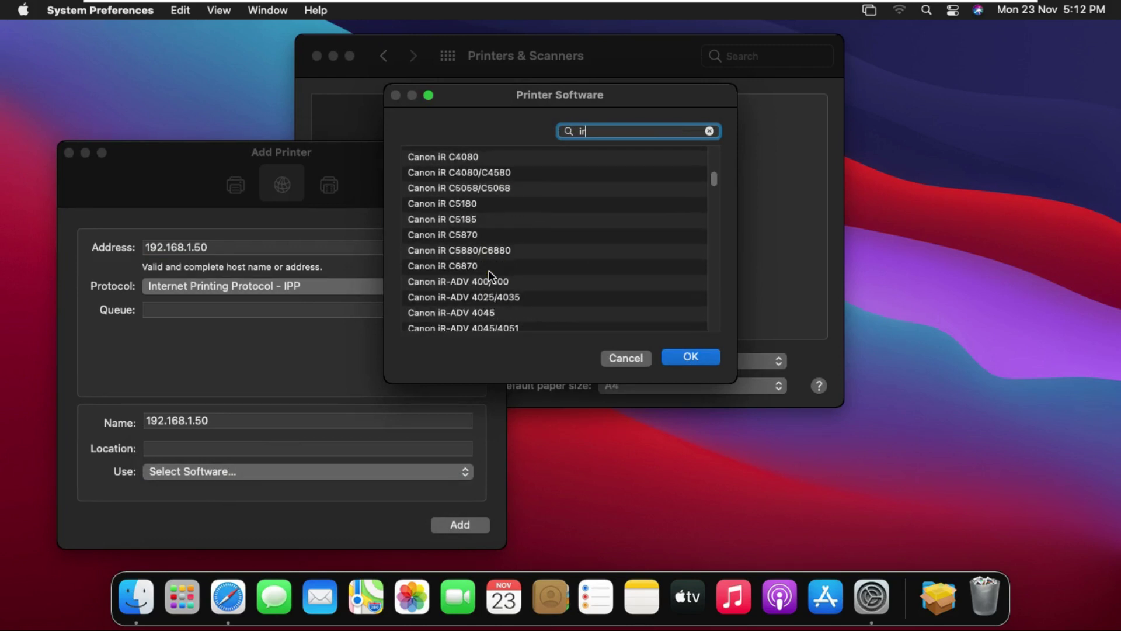
scroll(490, 271, "down", 3)
scroll(489, 270, "down", 3)
scroll(489, 267, "down", 3)
scroll(482, 272, "down", 3)
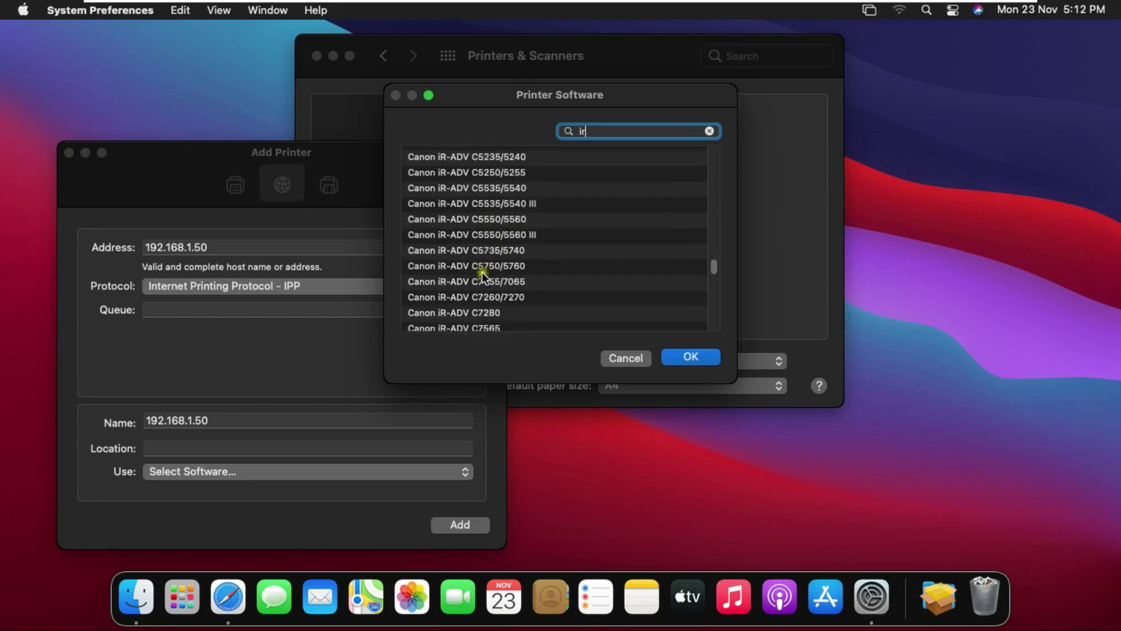
scroll(482, 272, "down", 5)
scroll(482, 272, "down", 1)
scroll(482, 272, "down", 2)
scroll(482, 271, "down", 1)
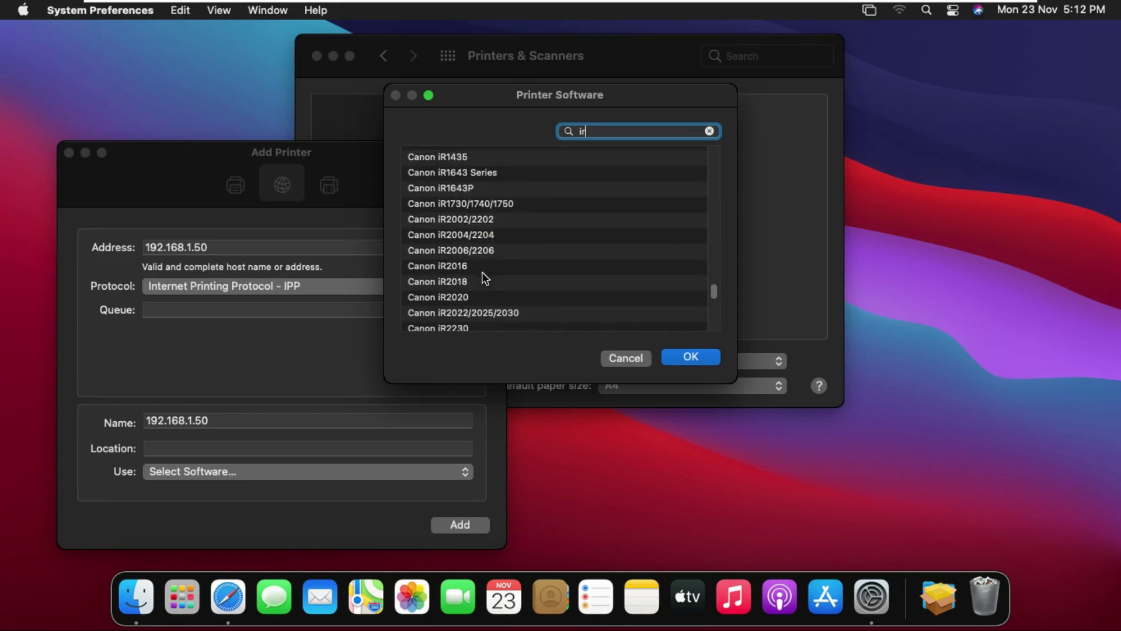
scroll(483, 277, "down", 1)
scroll(483, 276, "down", 1)
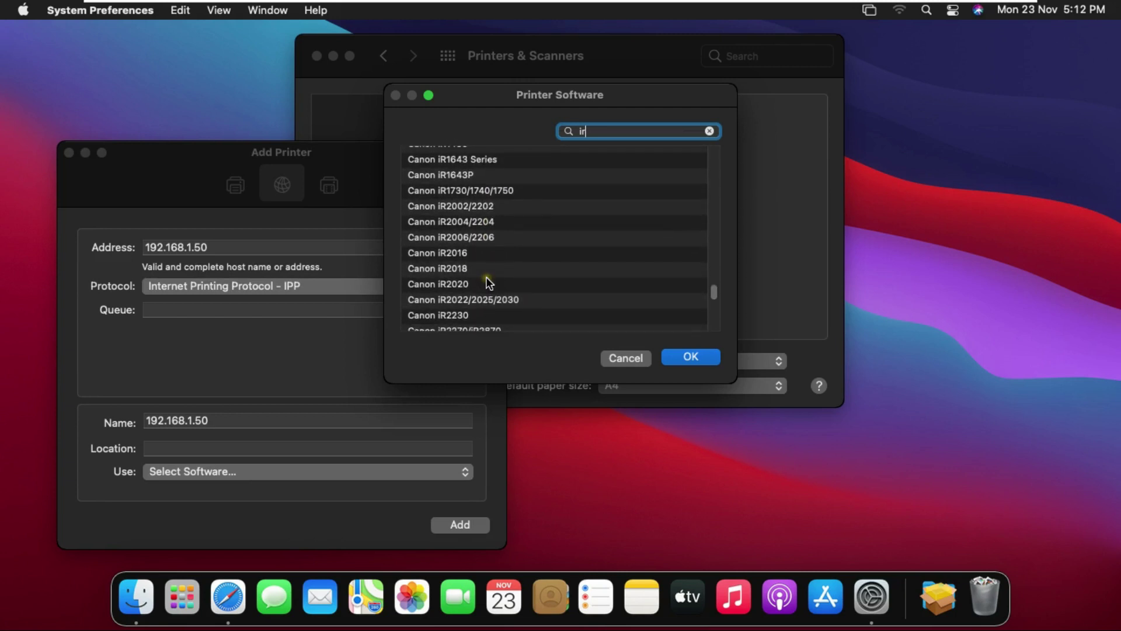
scroll(487, 282, "down", 1)
scroll(487, 278, "down", 2)
scroll(488, 277, "down", 2)
scroll(489, 276, "down", 1)
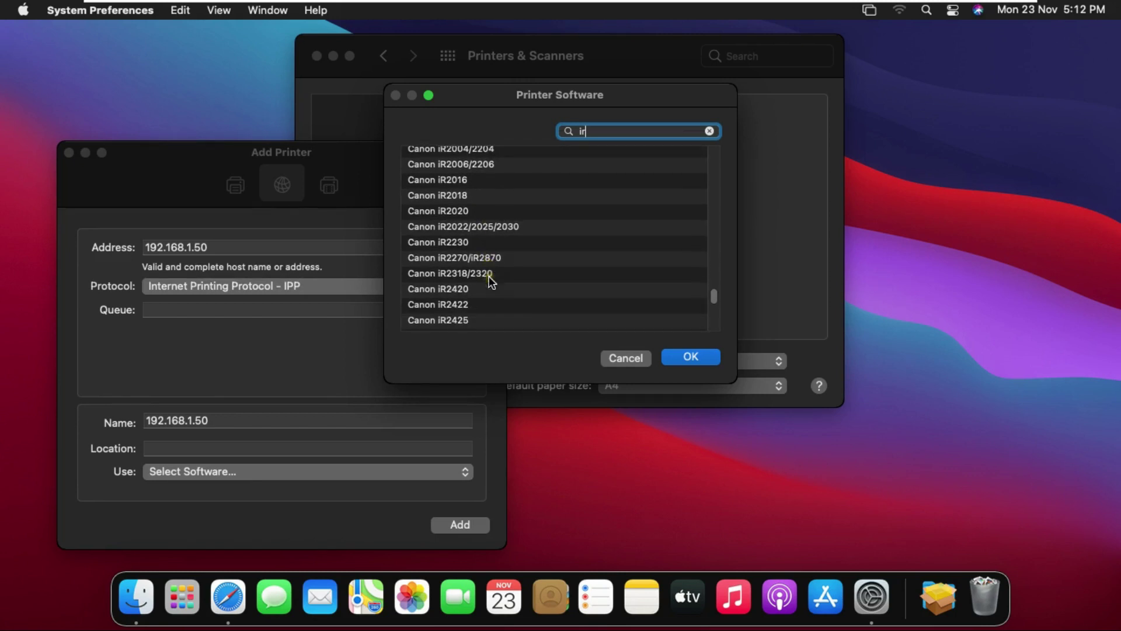
scroll(489, 276, "down", 2)
left_click(426, 307)
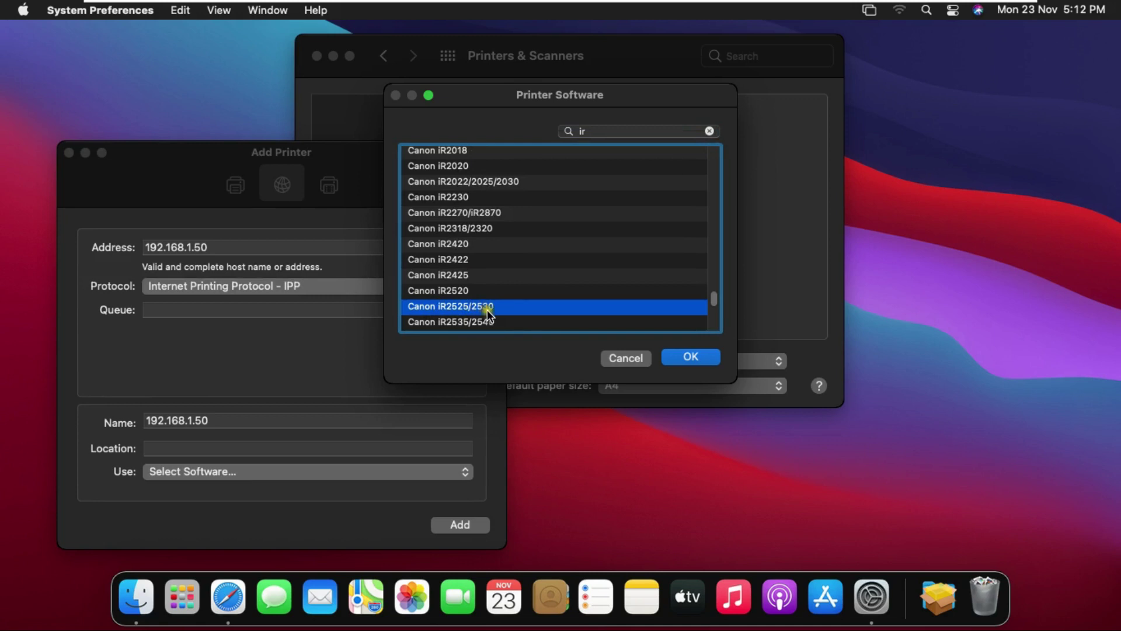
left_click(685, 357)
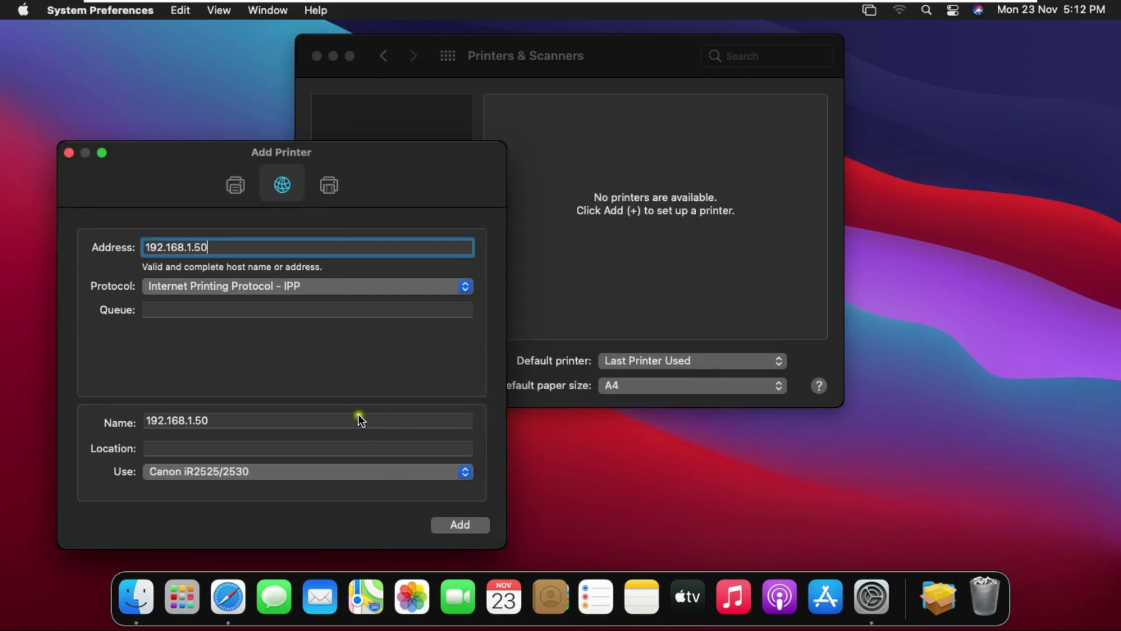
Add the 192.168.1.50 Canon iR2525/2530 printer, accepting the unverified-printer warning
left_click(468, 525)
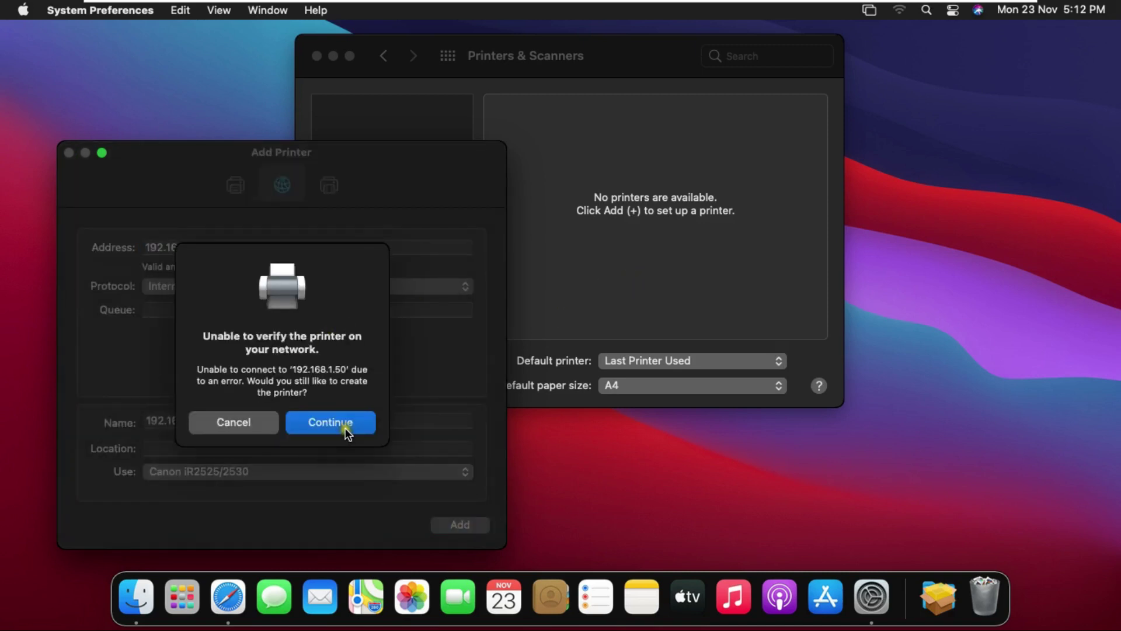
left_click(345, 427)
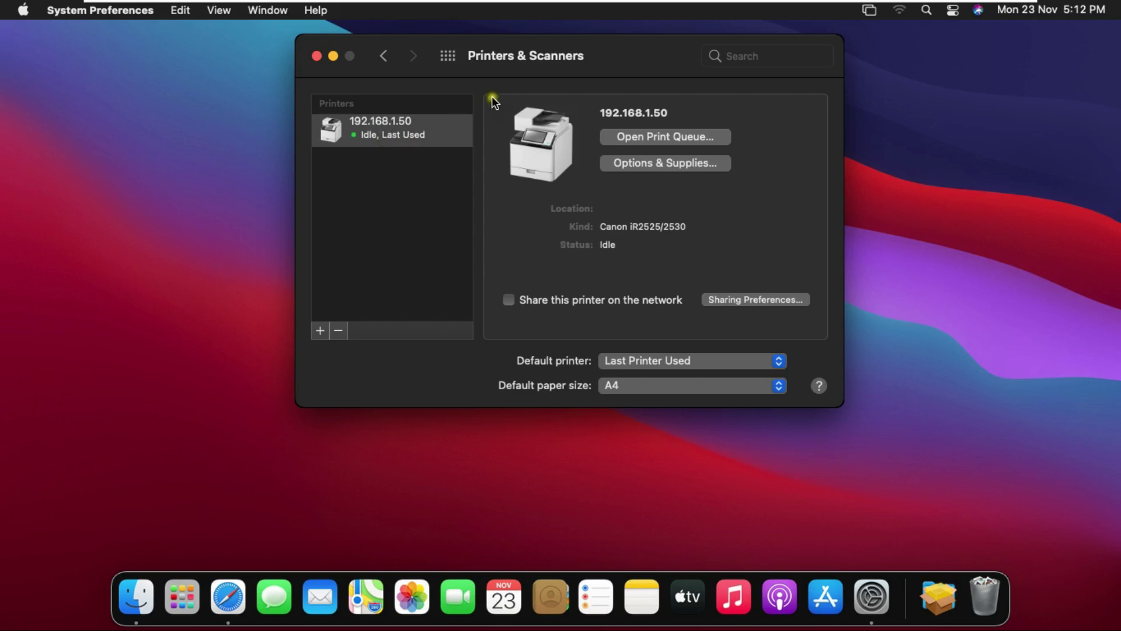
Rename the 192.168.1.50 printer to 'Office Photocopier' and move the window right
right_click(379, 127)
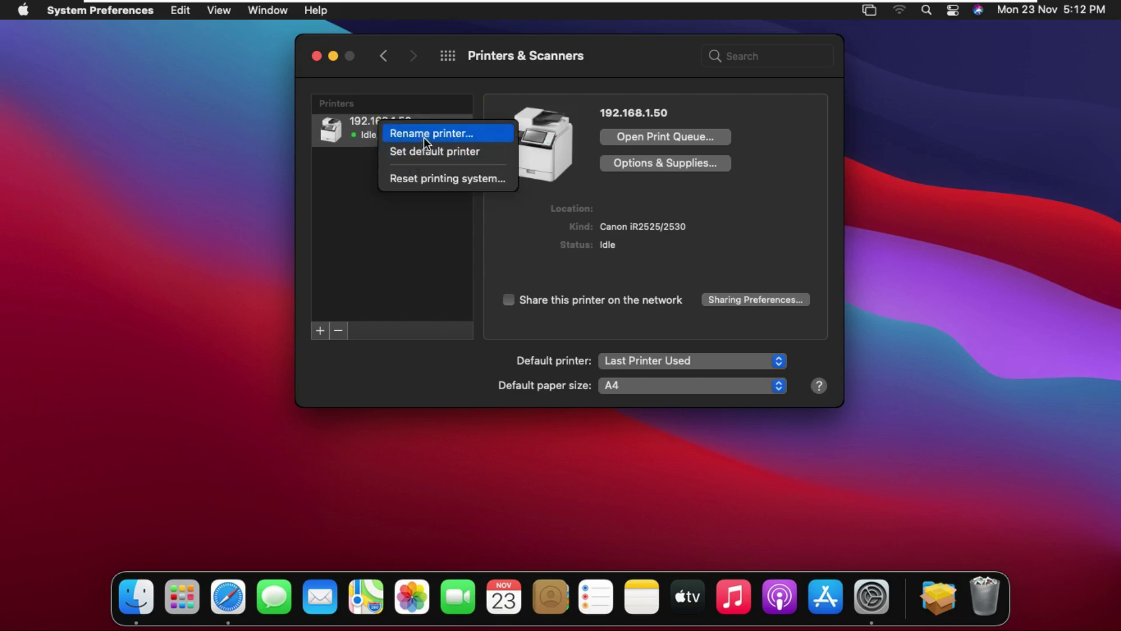
left_click(441, 133)
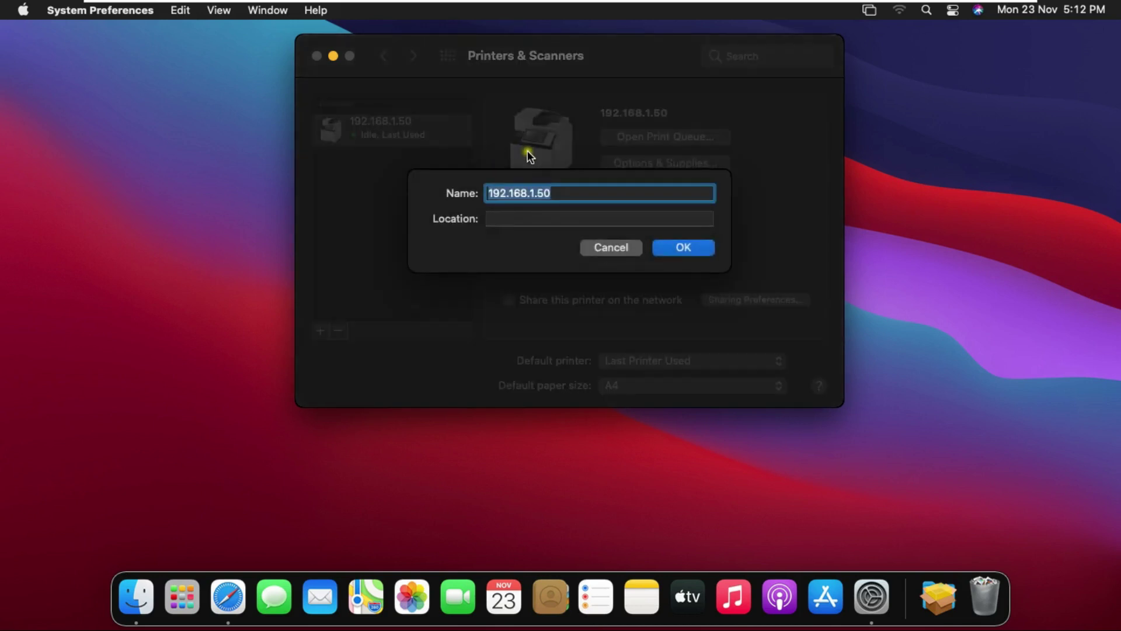
type("O")
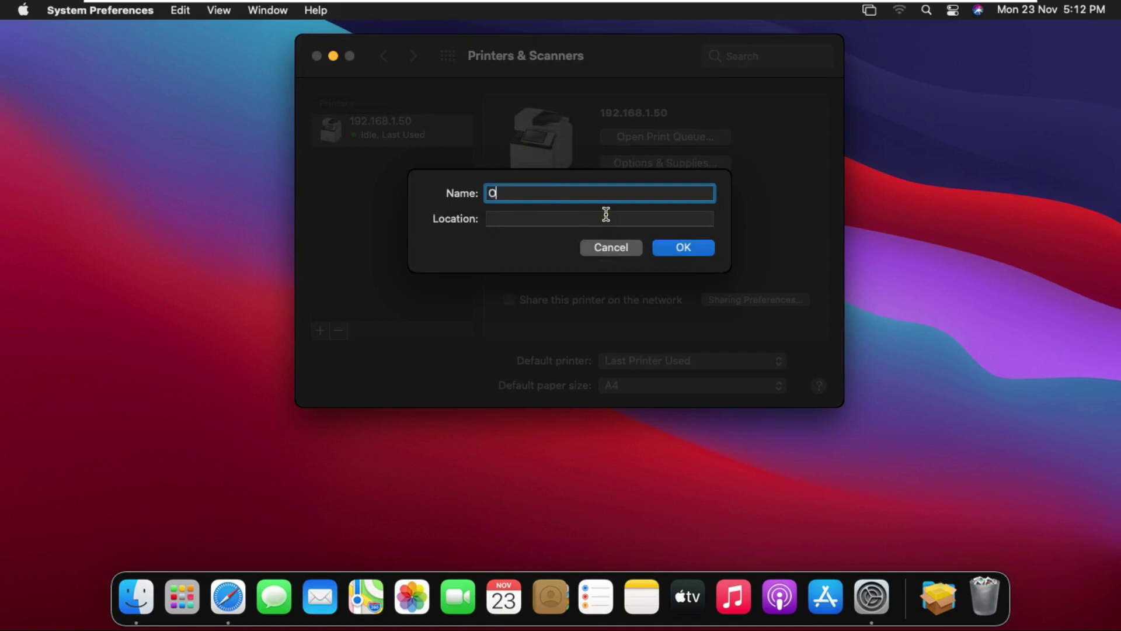
type("ffice ")
type("Phot")
type("ocopi")
type("er")
left_click(705, 249)
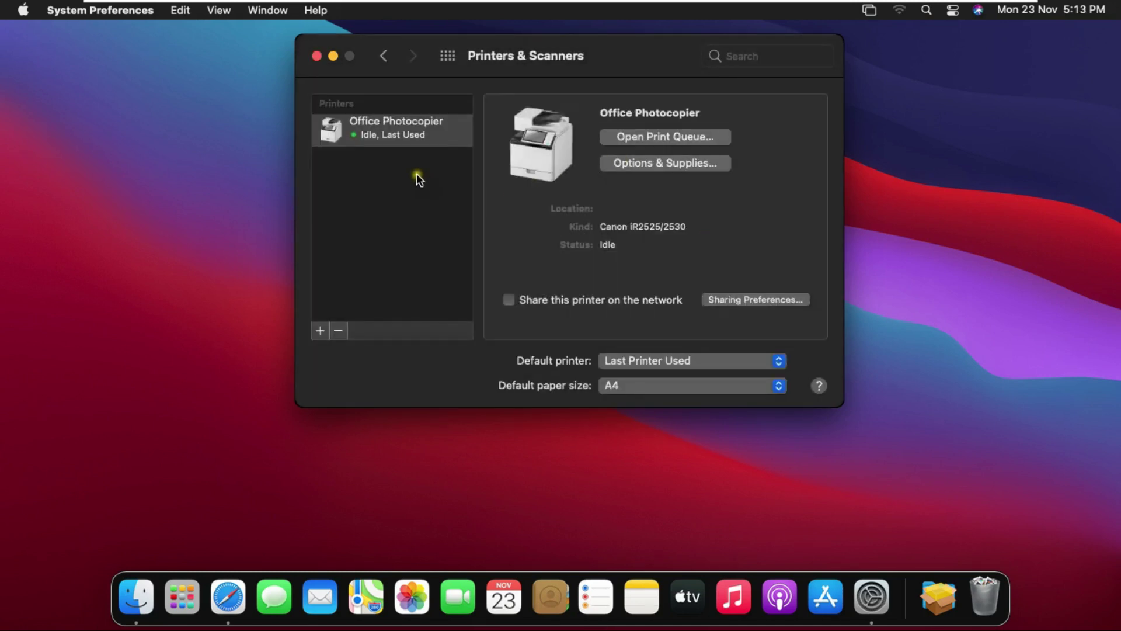
left_click_drag(578, 56, 662, 57)
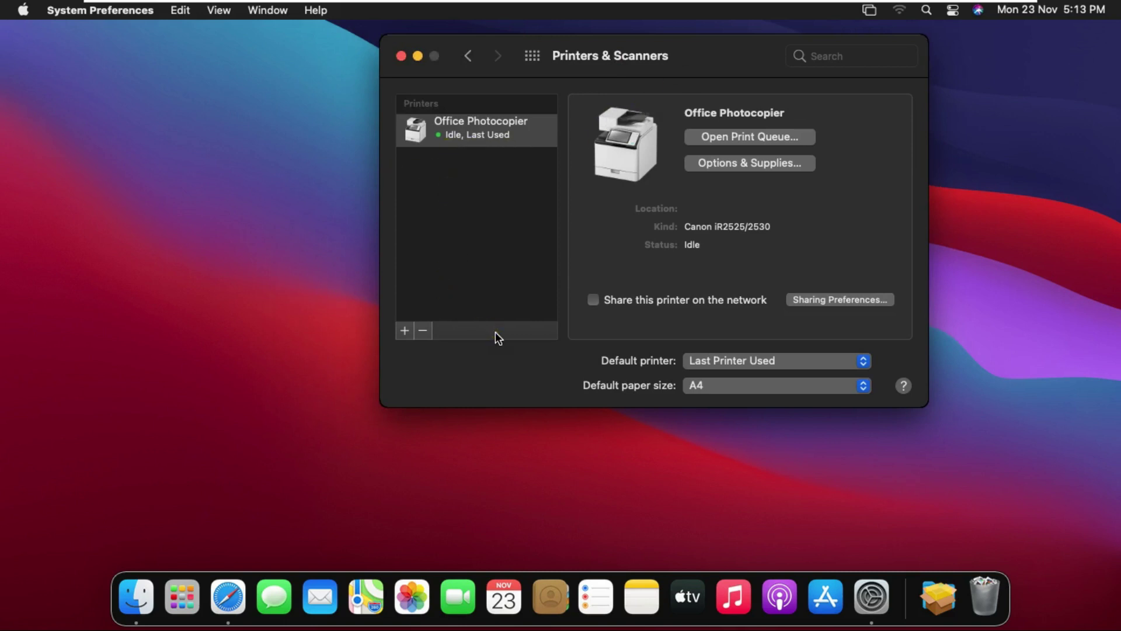
Add the HP Ink Tank Wireless 410 series printer from the Default printer list
left_click(403, 333)
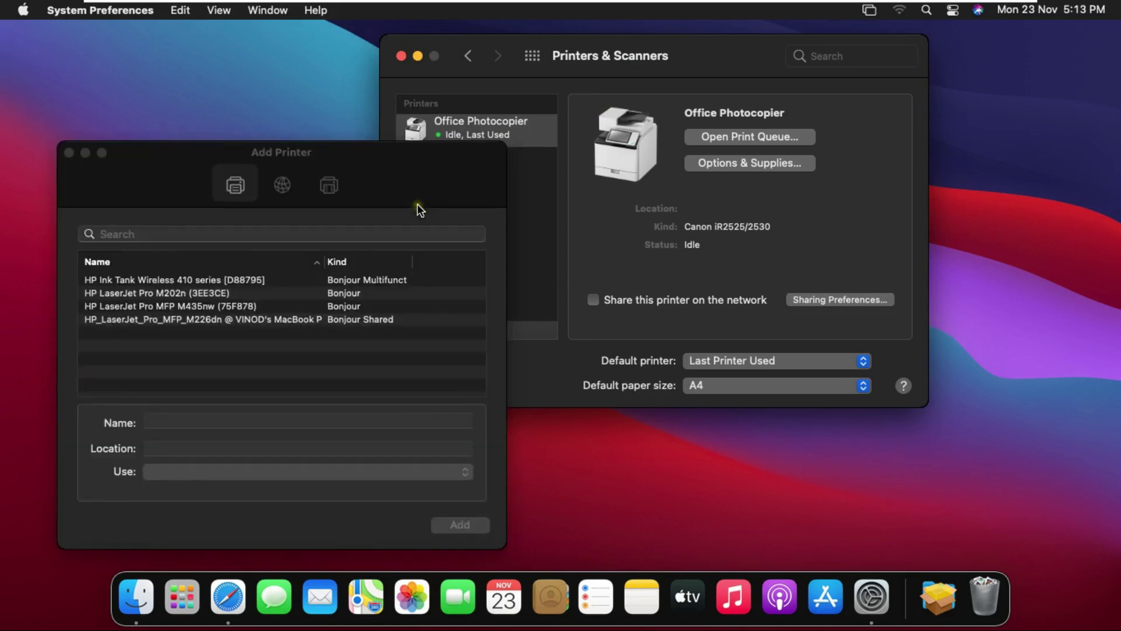
left_click_drag(150, 155, 207, 138)
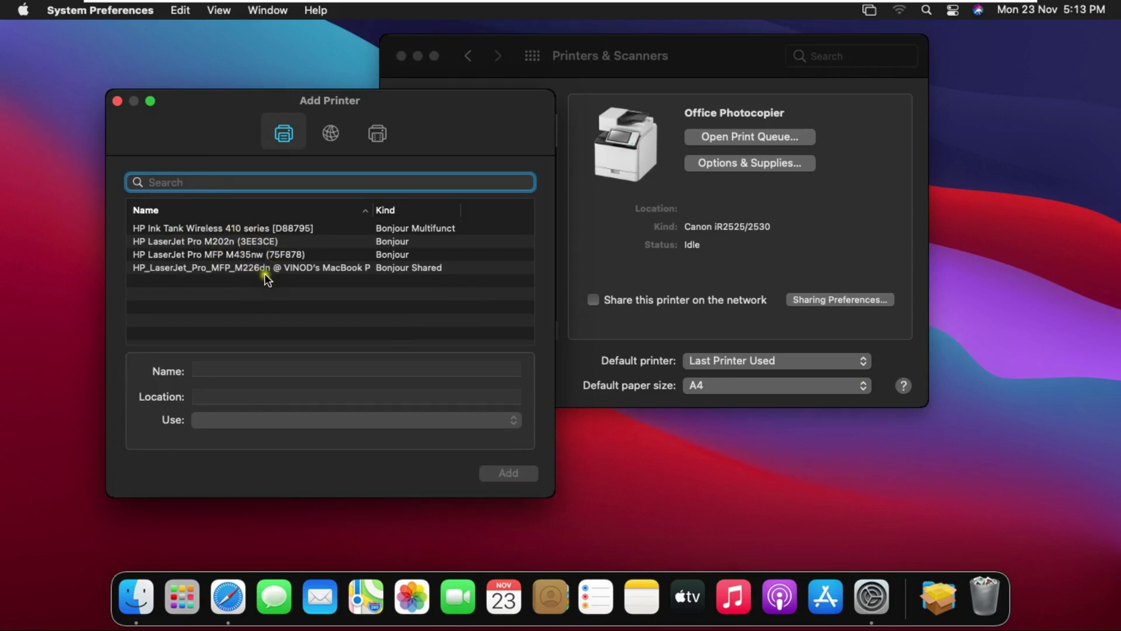
left_click(243, 228)
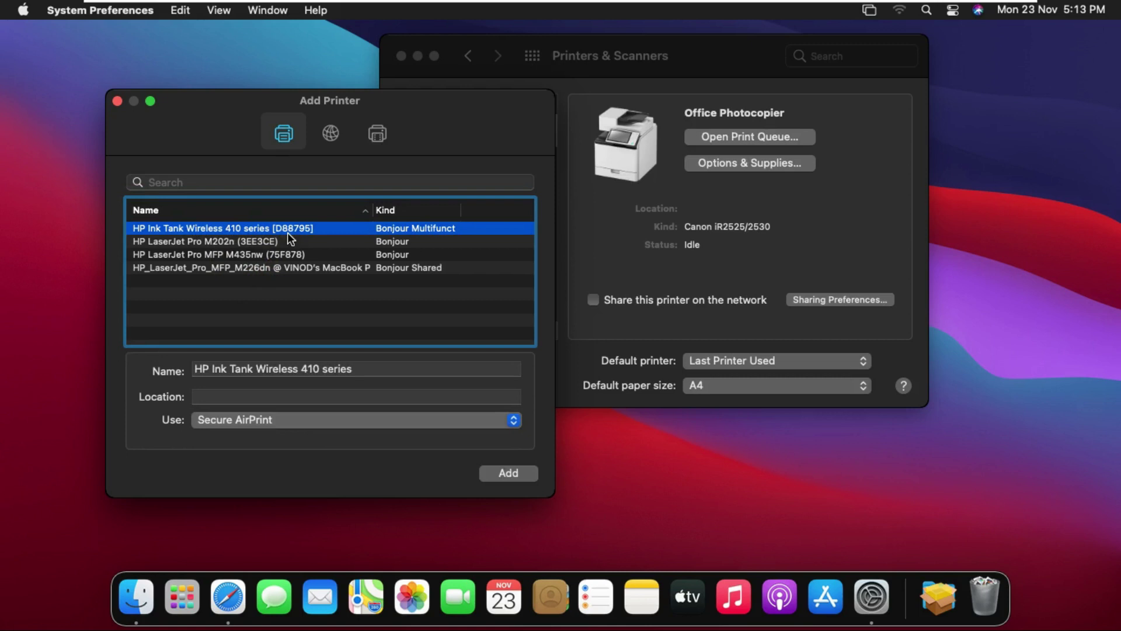
left_click(520, 475)
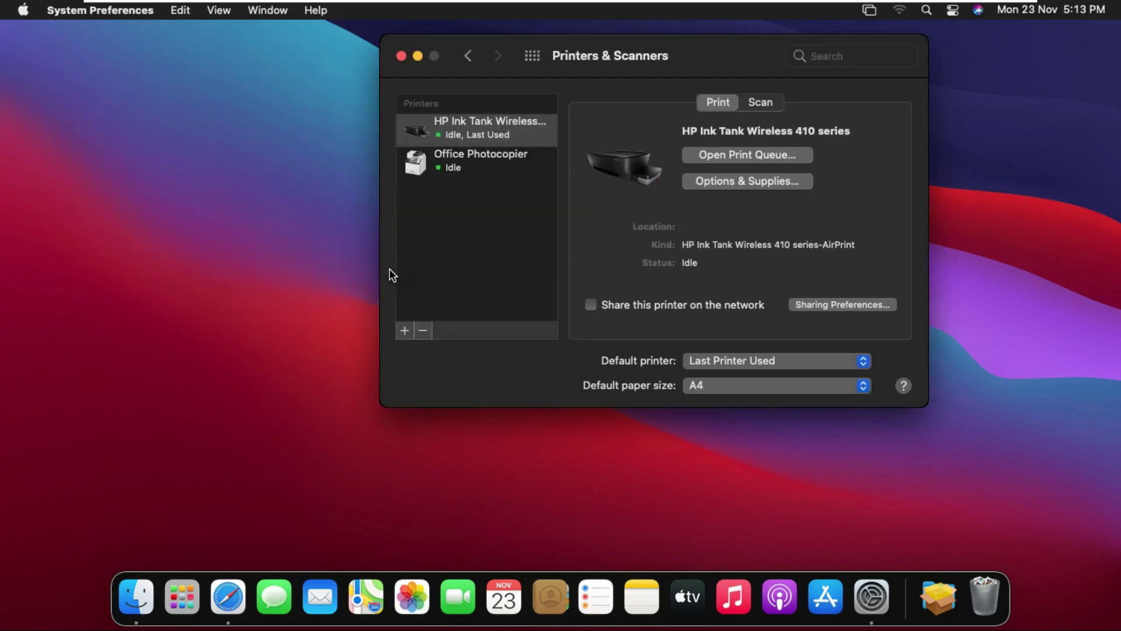
Rename the HP Ink Tank printer to 'Office Color Printer', then select Office Photocopier
right_click(479, 129)
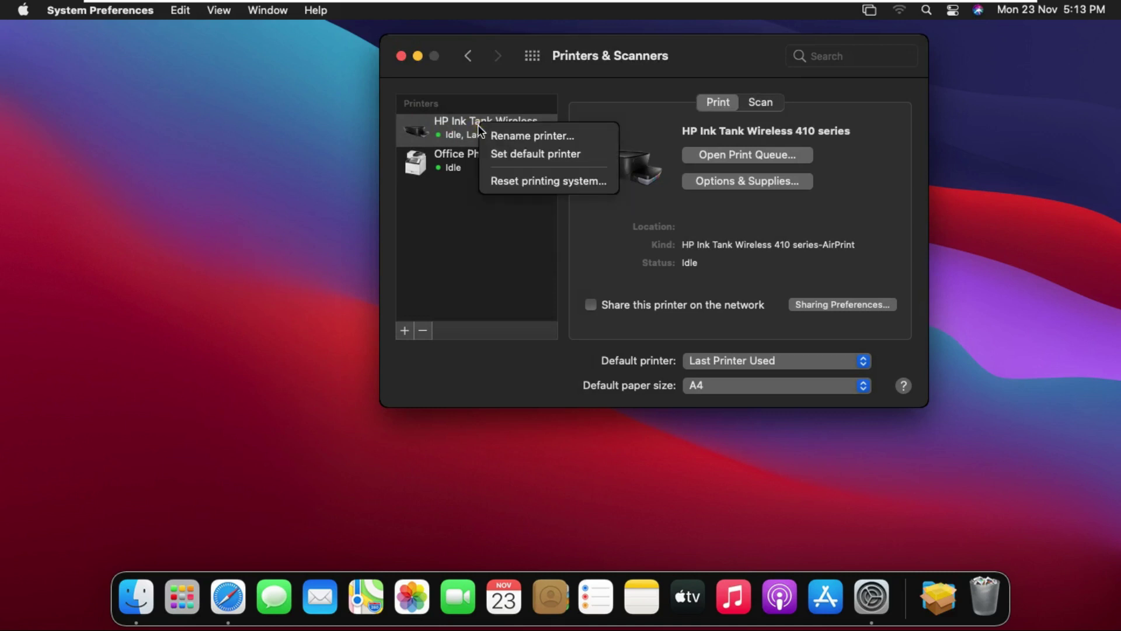
left_click(516, 134)
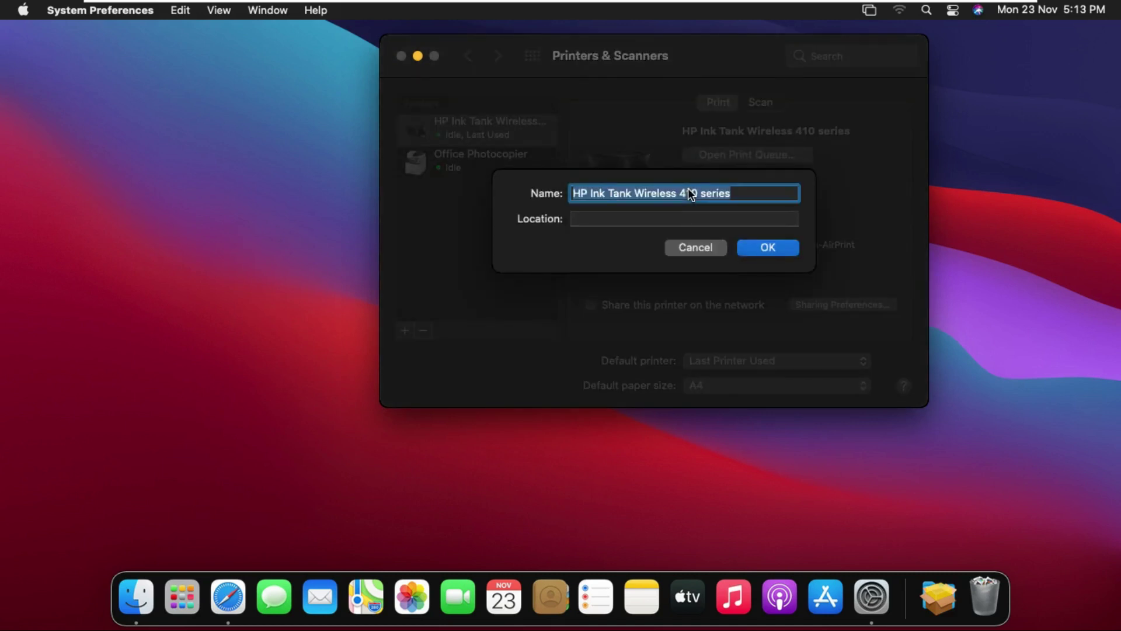
type("Of")
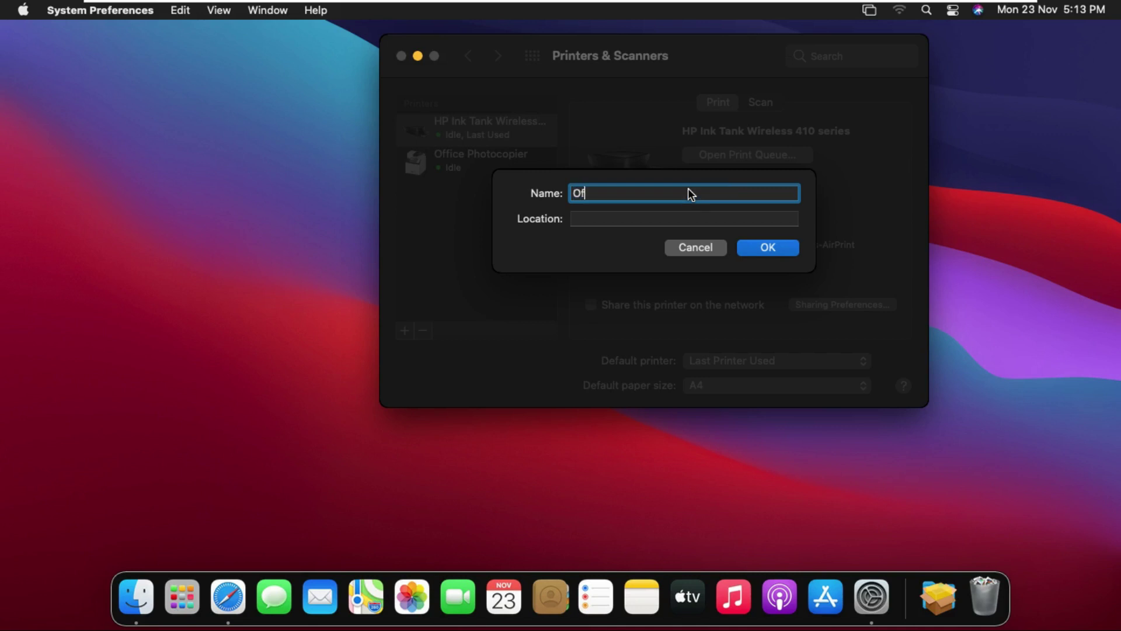
type("fice Co")
type("lor")
type(" Printer")
left_click(769, 246)
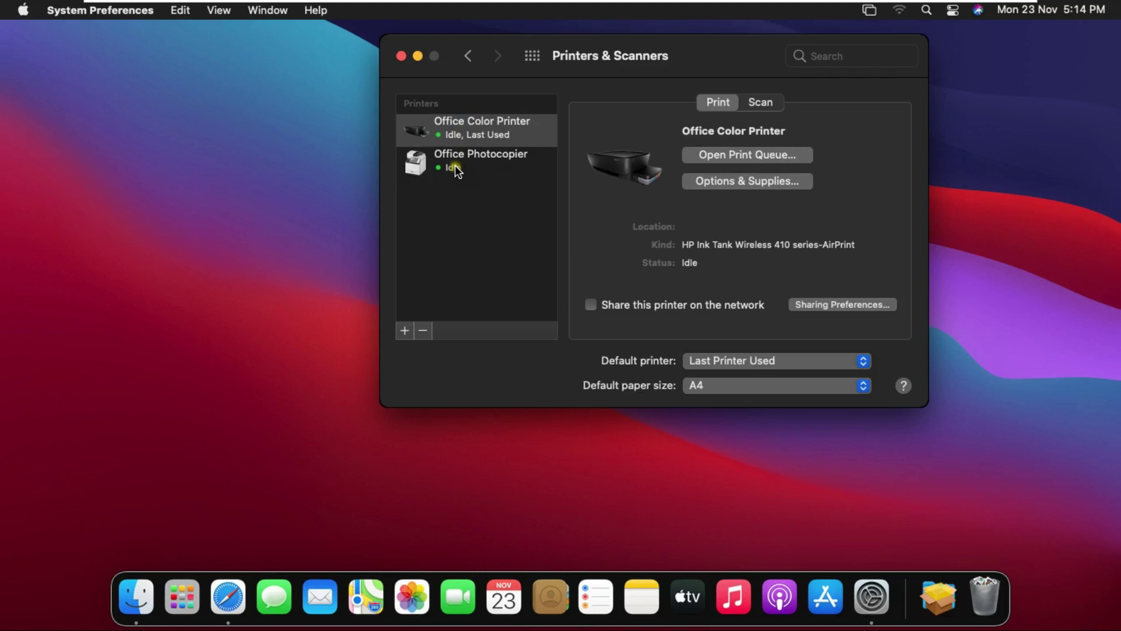
left_click(479, 151)
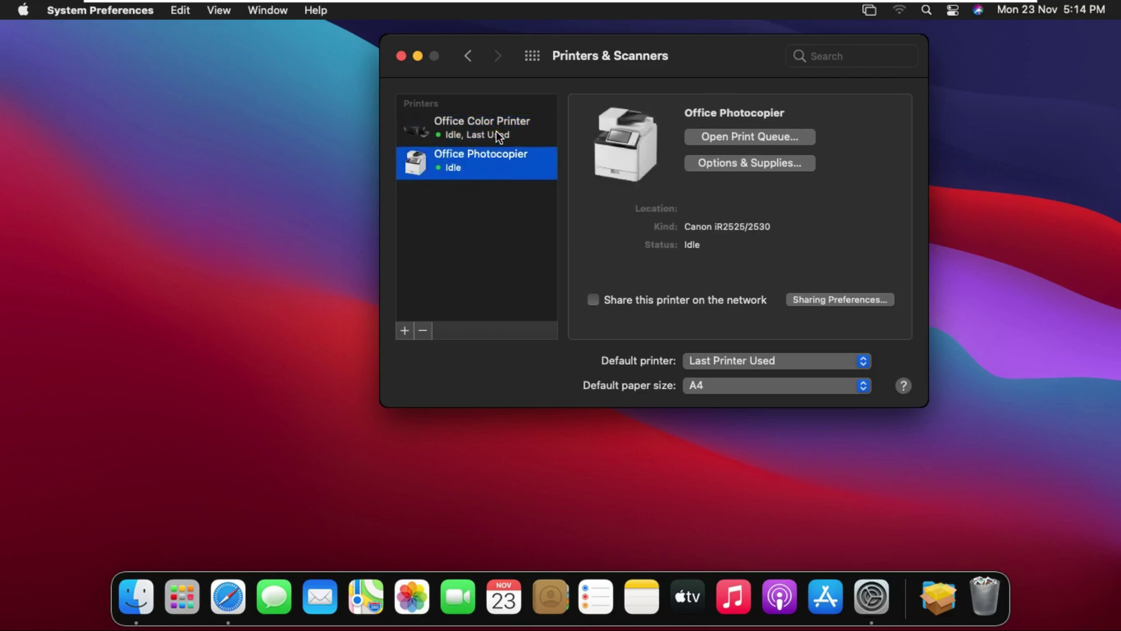